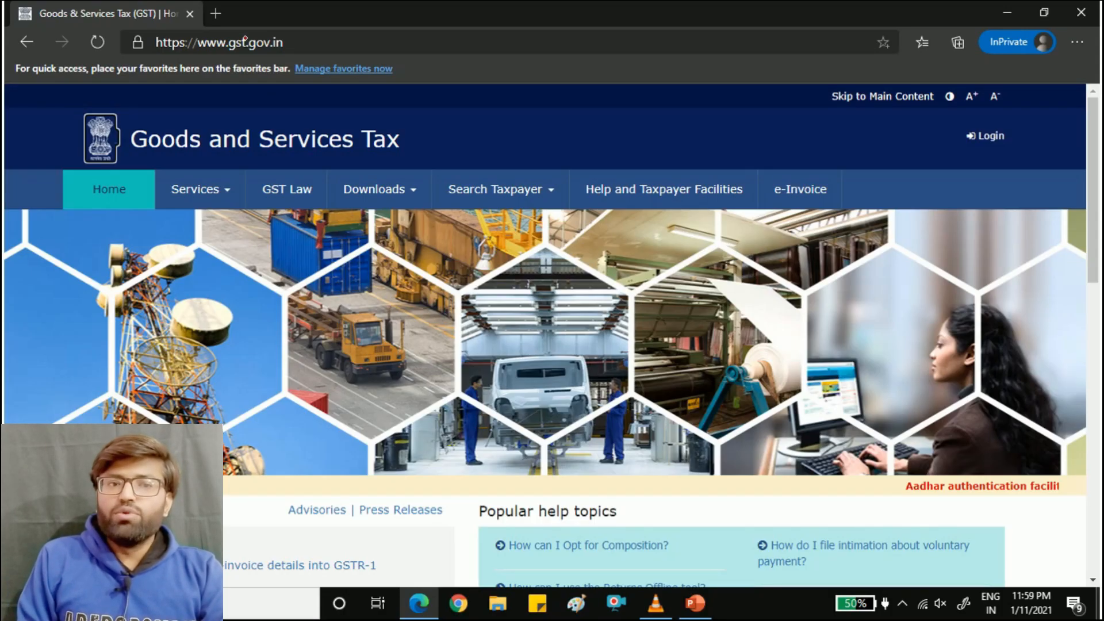
mouse_move(280, 42)
mouse_down()
mouse_move(263, 34)
mouse_move(193, 44)
mouse_move(229, 70)
mouse_move(296, 37)
mouse_up()
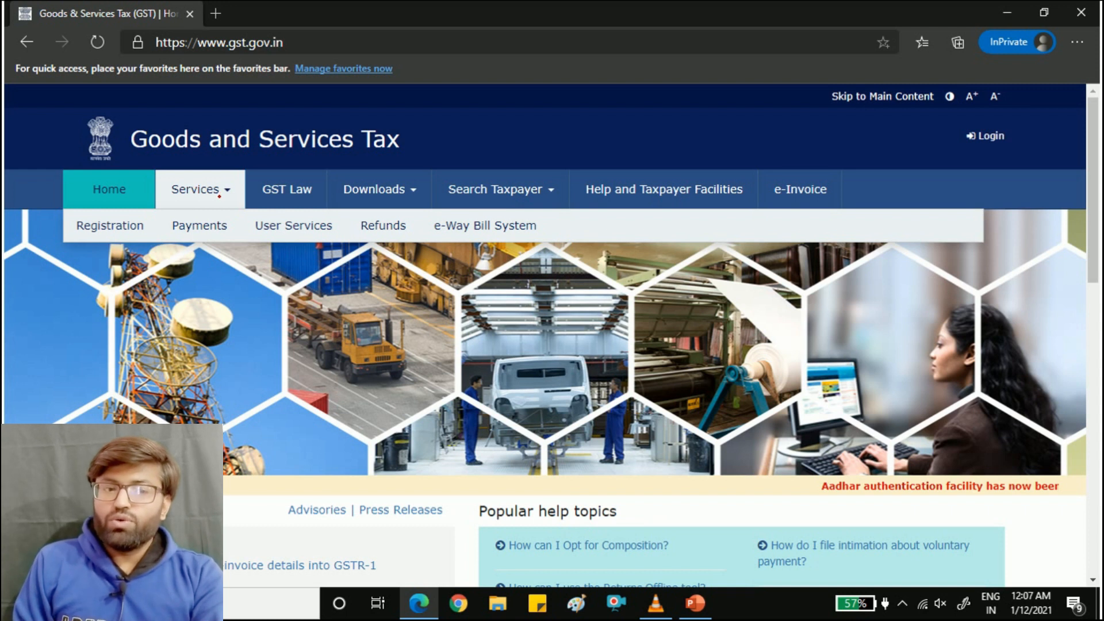
key(Right)
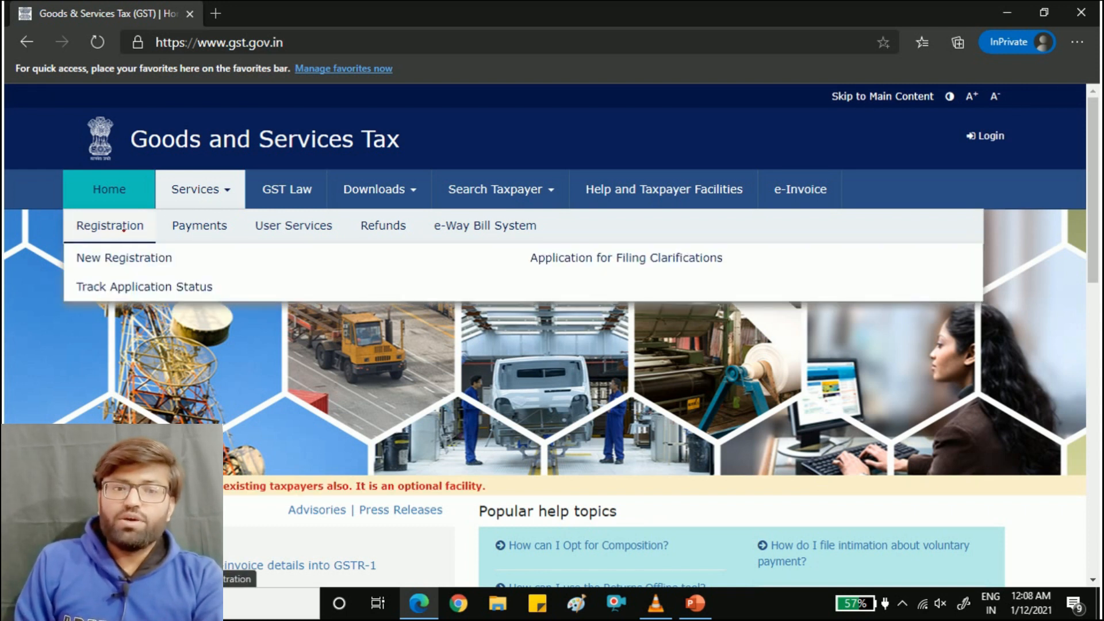
mouse_move(145, 219)
mouse_down()
mouse_move(152, 212)
mouse_move(114, 201)
mouse_move(68, 222)
mouse_move(90, 242)
mouse_move(129, 243)
mouse_move(160, 225)
mouse_move(154, 210)
mouse_up()
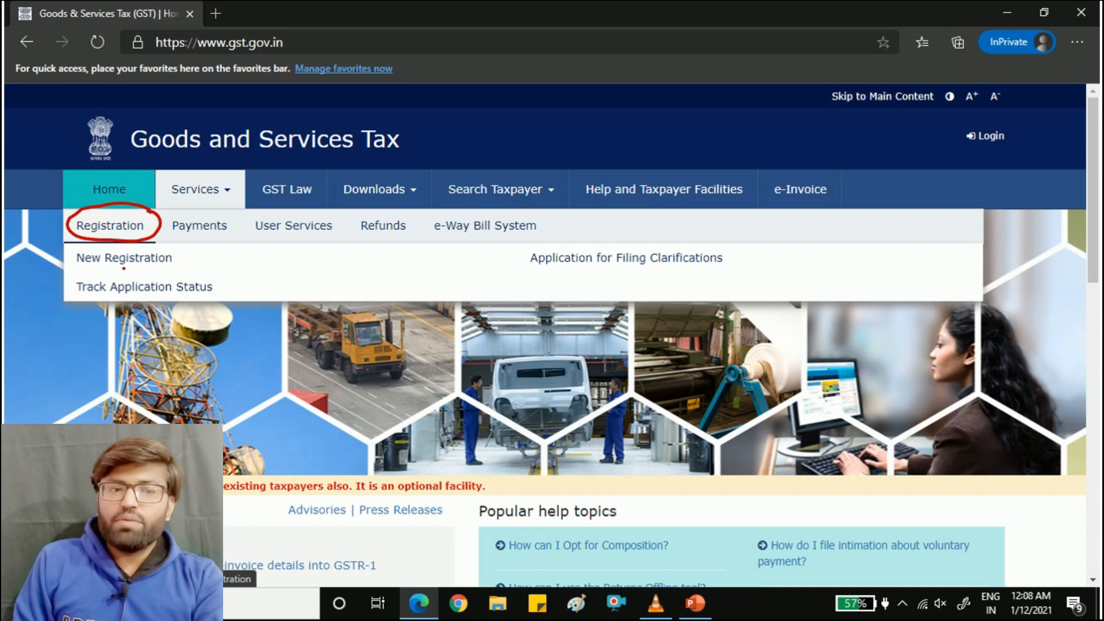
drag(84, 270, 160, 263)
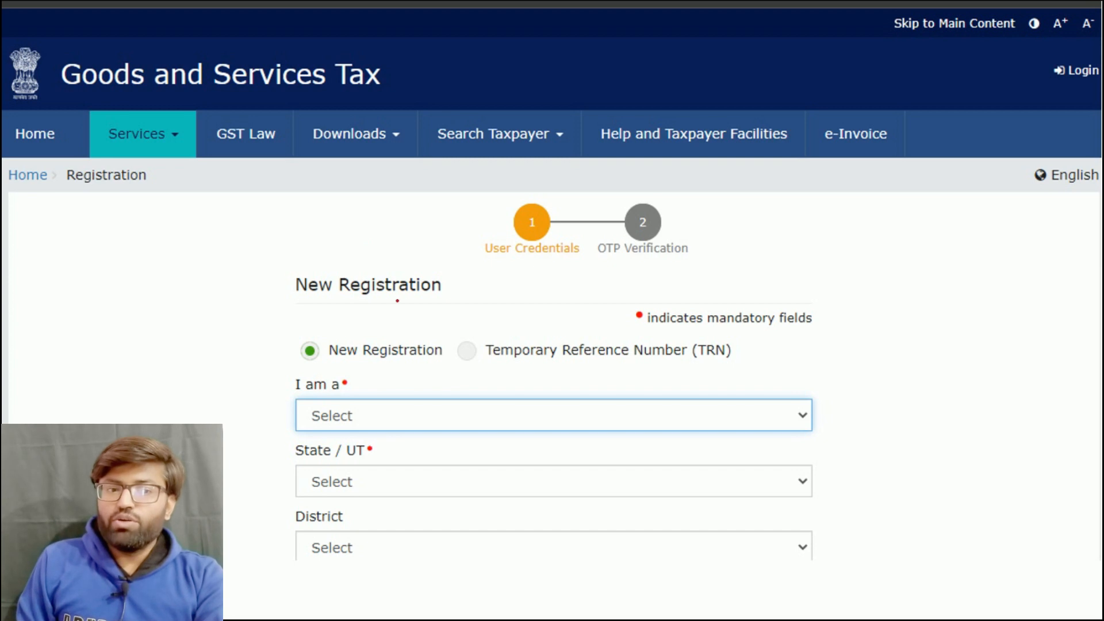
drag(332, 362, 346, 360)
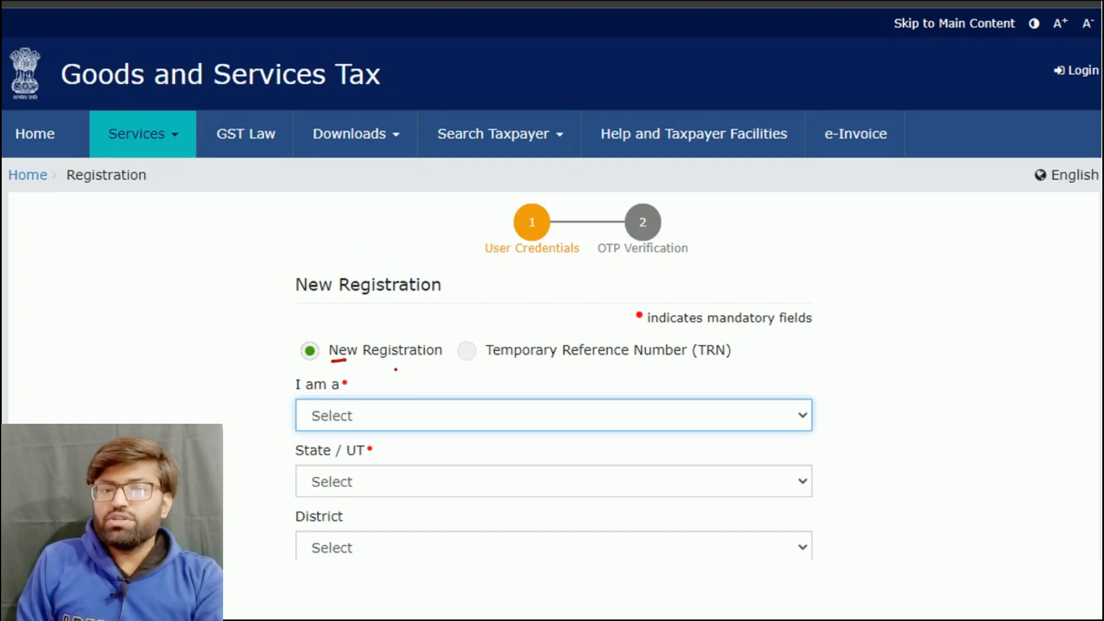
drag(493, 362, 662, 360)
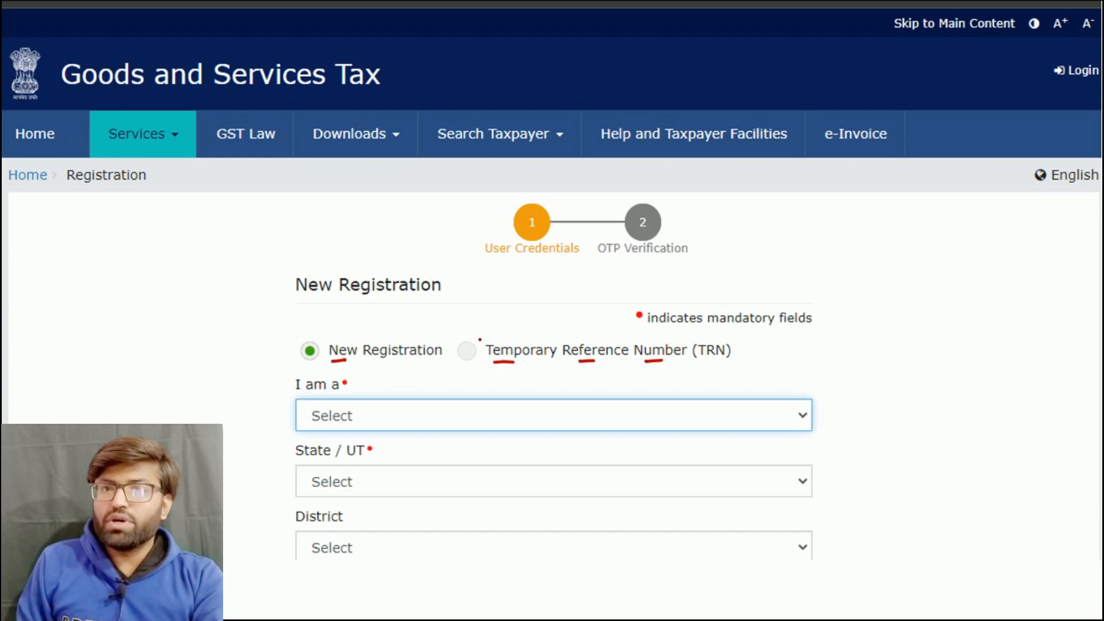
drag(280, 352, 317, 338)
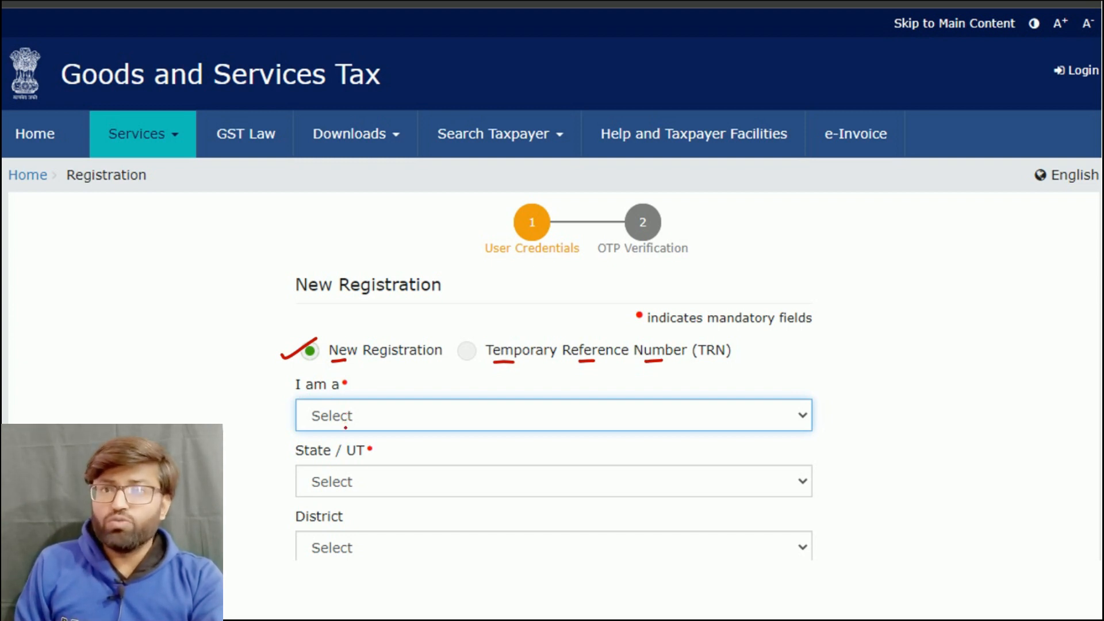
click(346, 428)
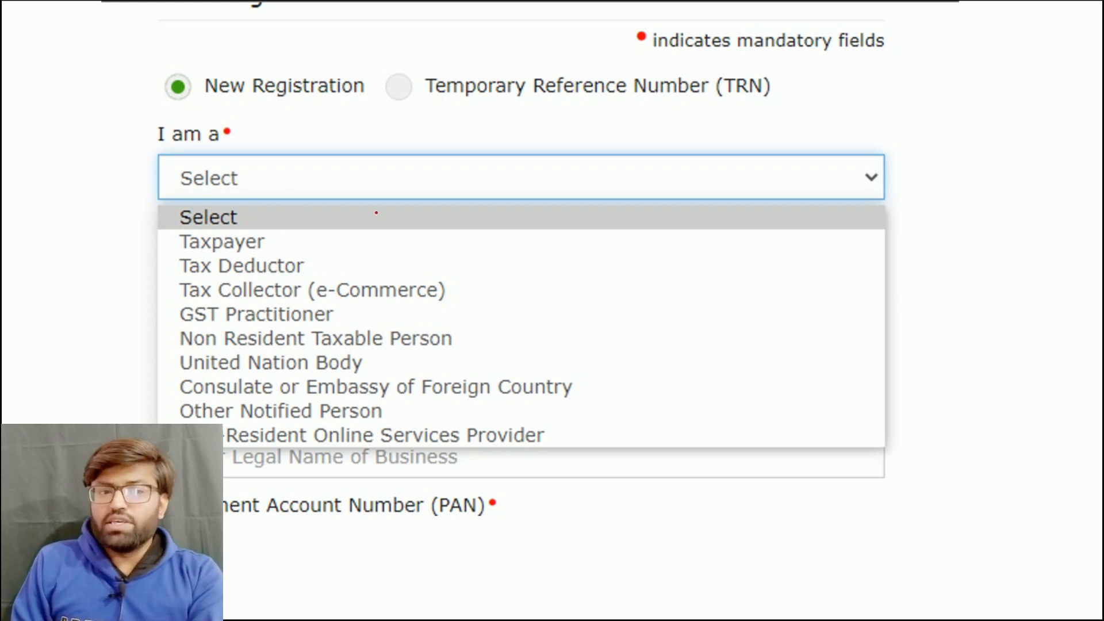
mouse_move(283, 242)
mouse_down()
mouse_move(305, 235)
mouse_move(329, 265)
mouse_up()
drag(454, 289, 474, 285)
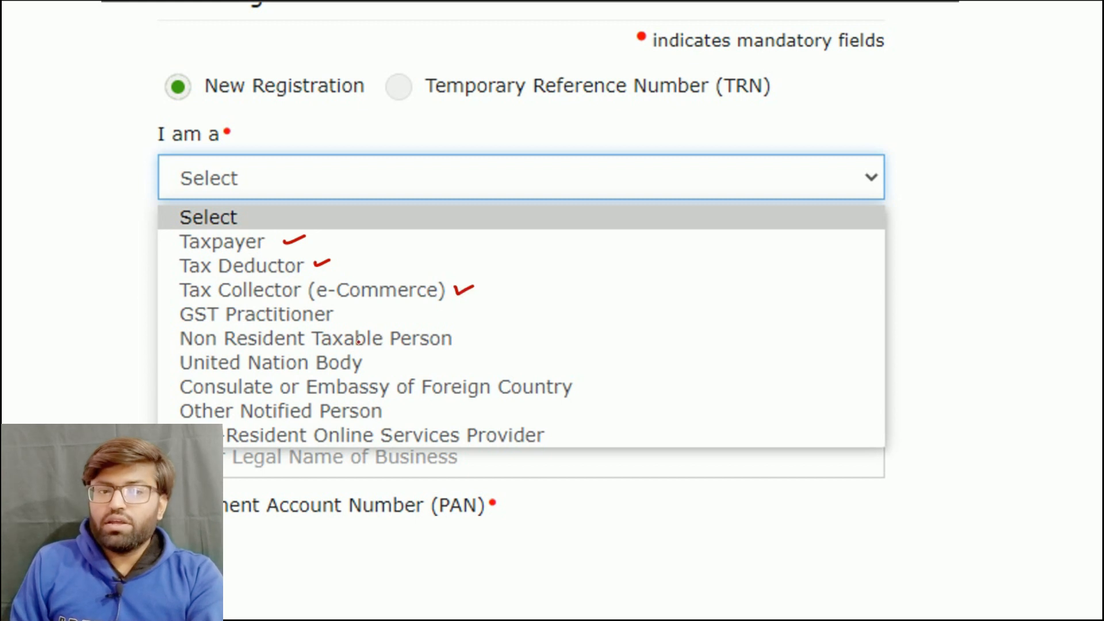
drag(341, 315, 360, 311)
drag(466, 332, 485, 326)
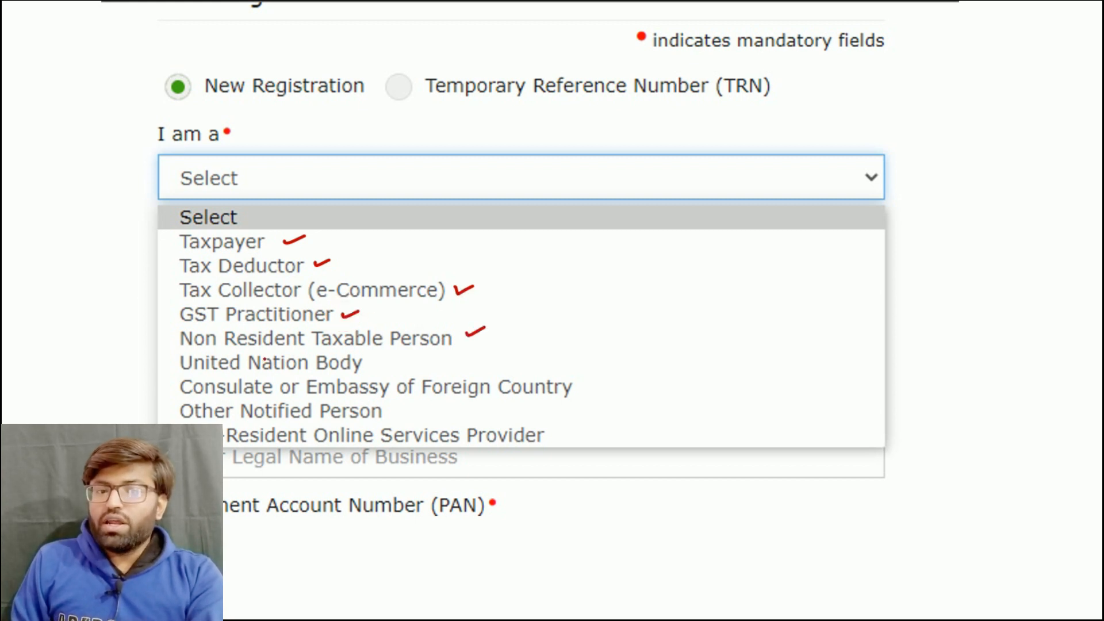
drag(384, 358, 402, 356)
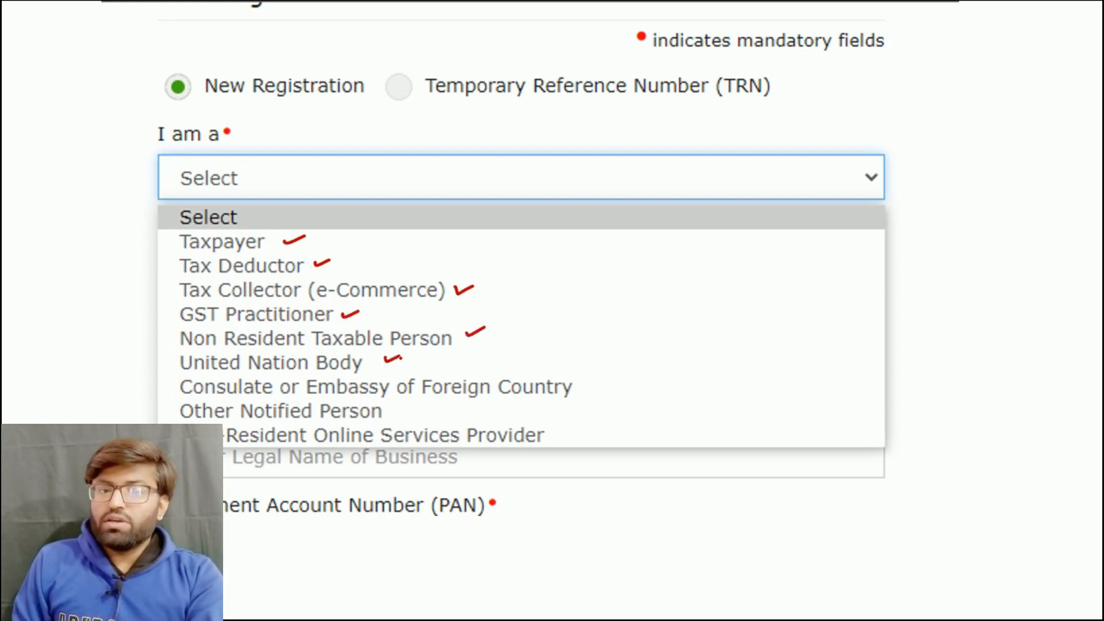
drag(582, 383, 608, 374)
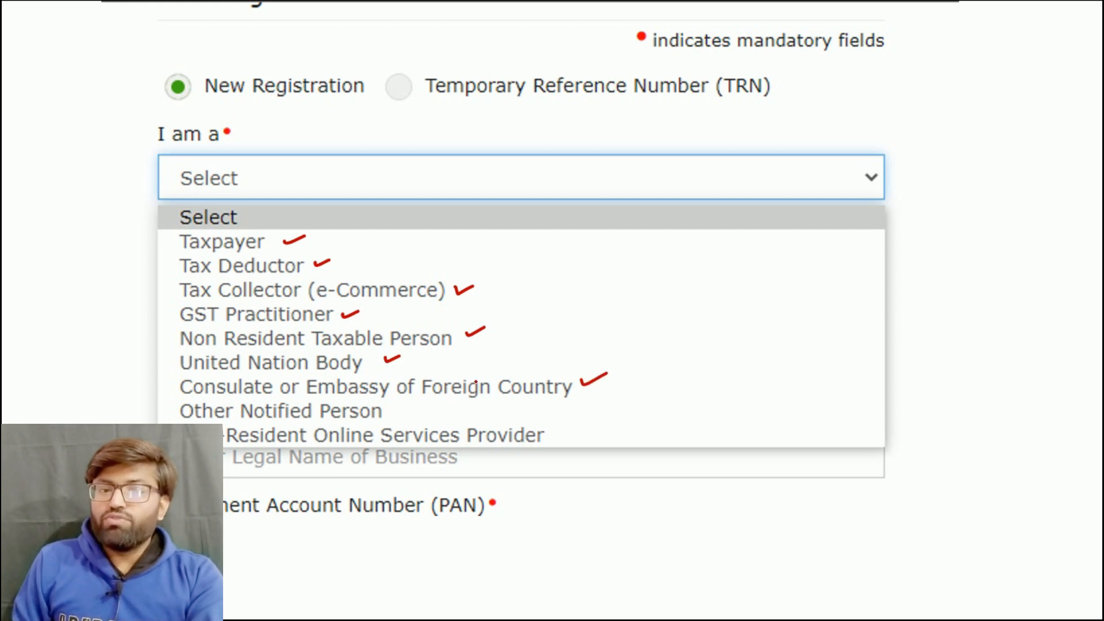
drag(396, 409, 415, 406)
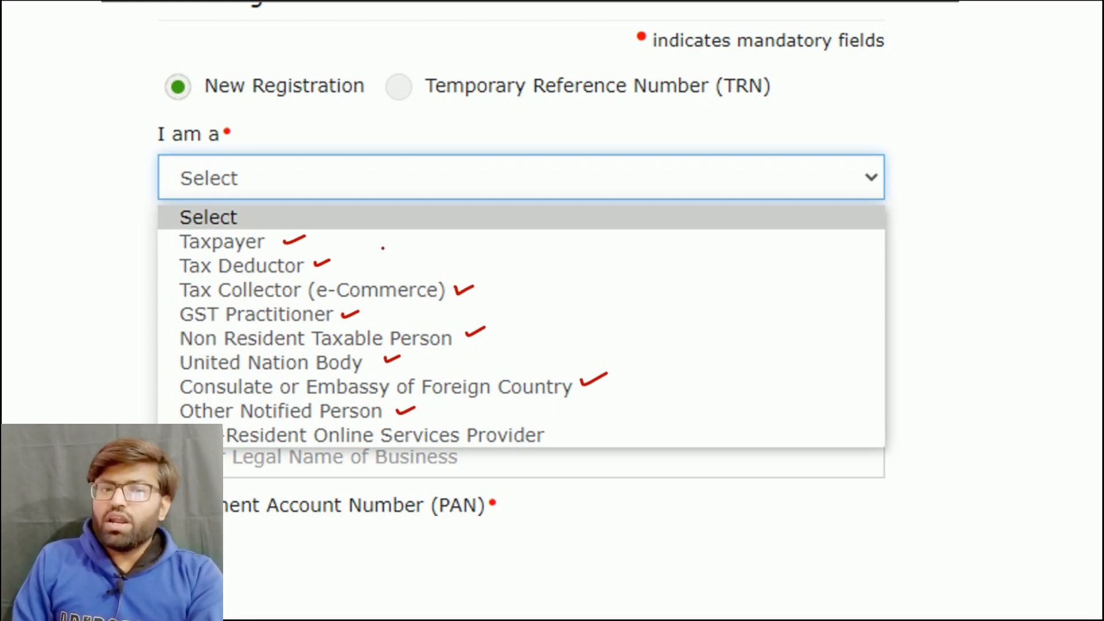
drag(301, 227, 312, 233)
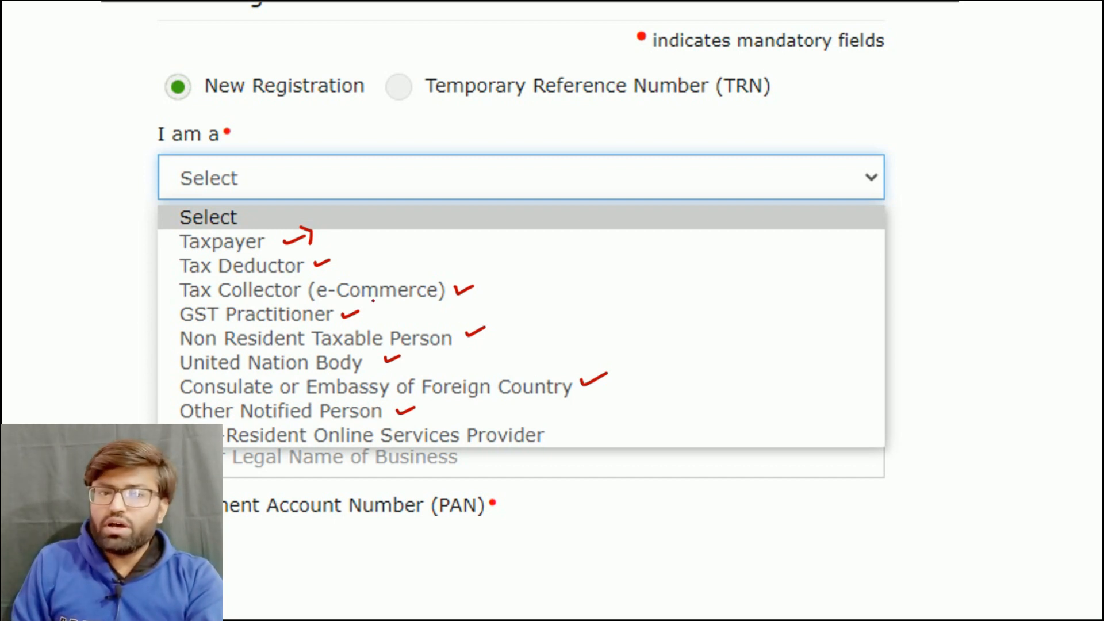
drag(324, 250, 335, 270)
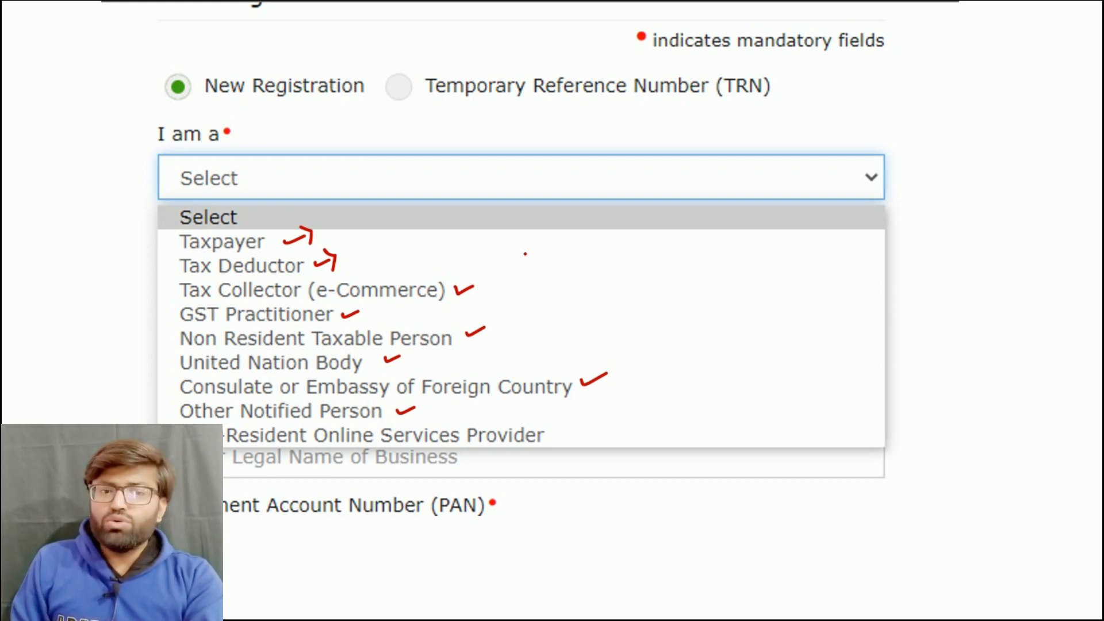
mouse_move(471, 283)
mouse_down()
mouse_move(485, 280)
mouse_move(483, 295)
mouse_up()
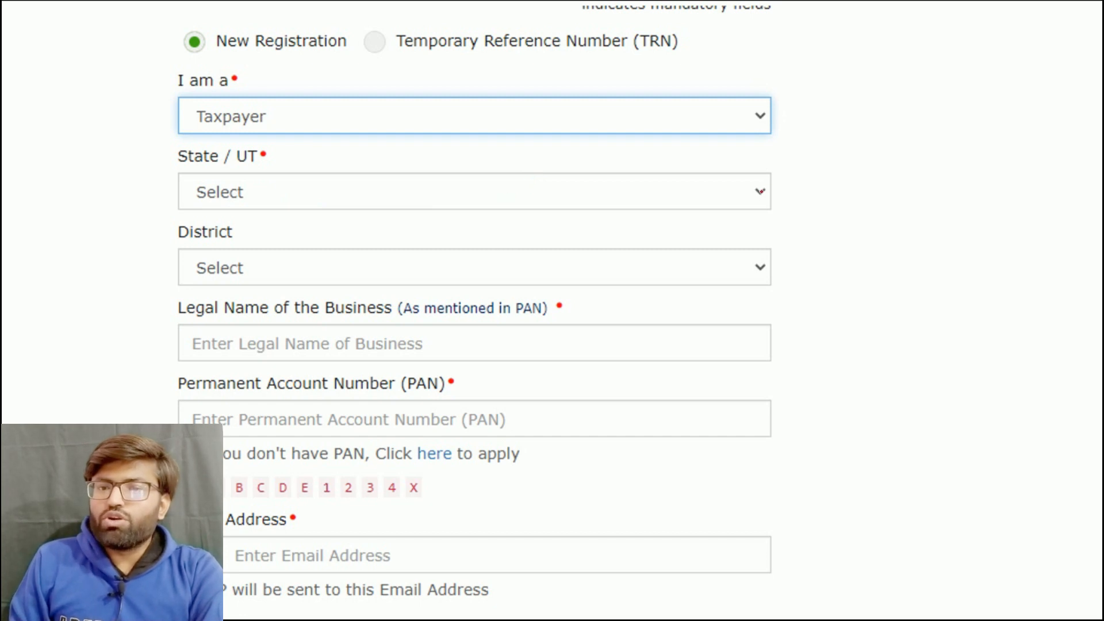
drag(765, 177, 747, 194)
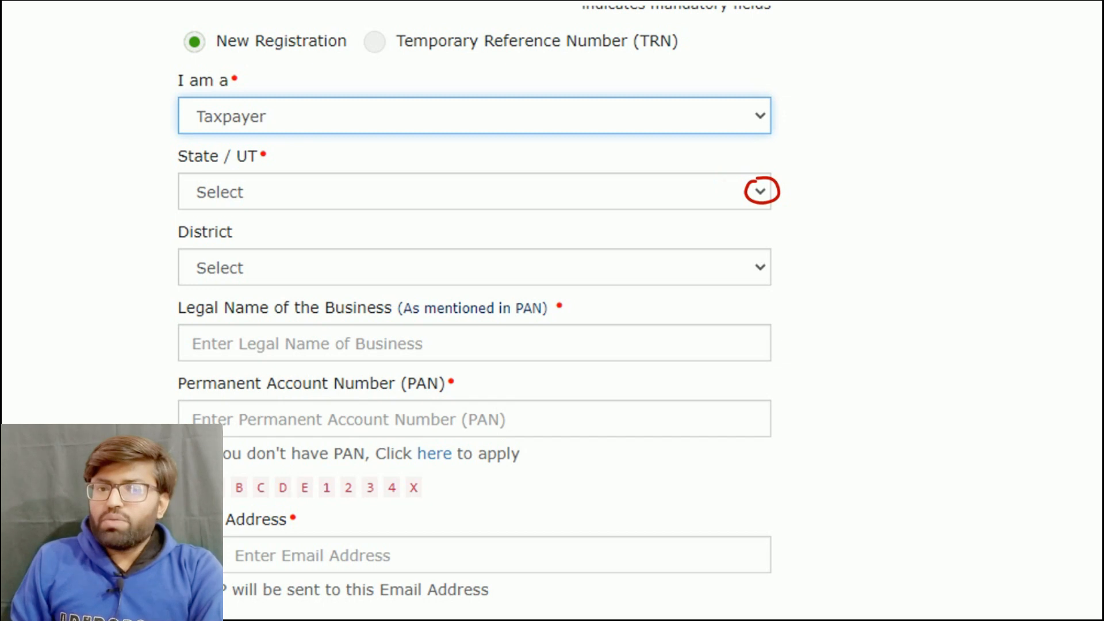
mouse_move(770, 257)
mouse_down()
mouse_move(748, 280)
mouse_move(758, 251)
mouse_up()
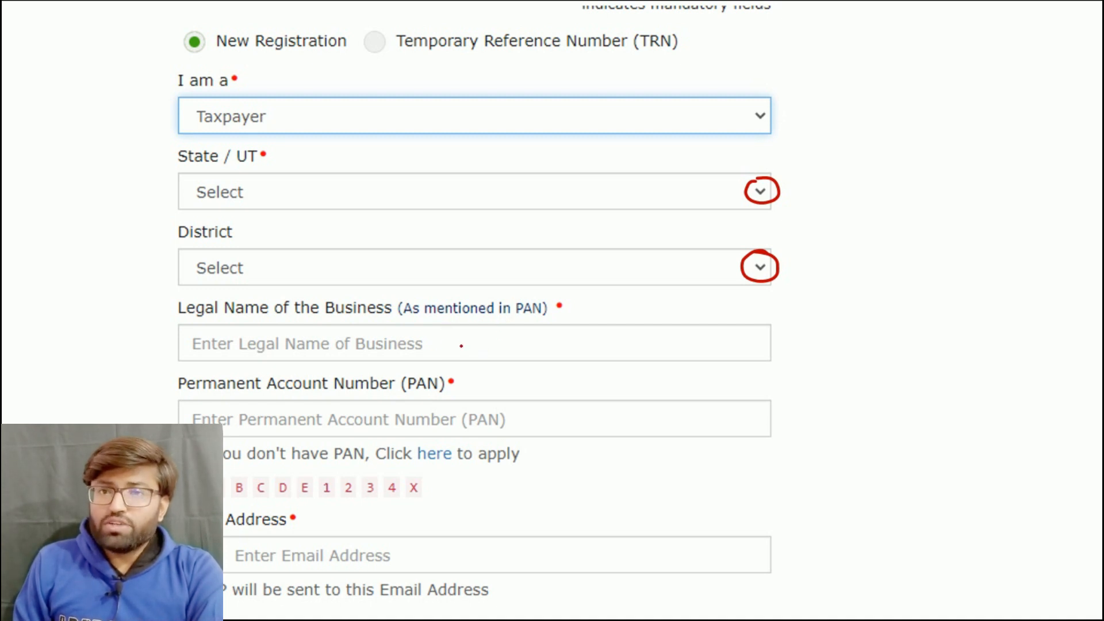
mouse_move(517, 339)
mouse_down()
mouse_move(485, 344)
mouse_move(488, 359)
mouse_up()
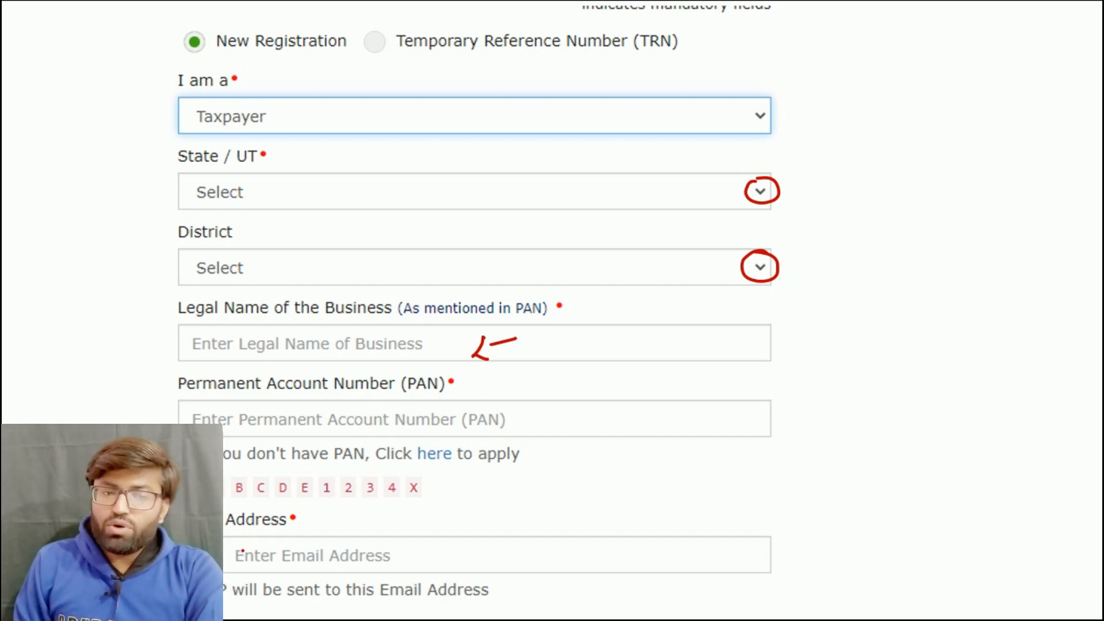
drag(573, 411, 534, 416)
drag(547, 406, 555, 428)
drag(477, 544, 451, 549)
drag(459, 539, 460, 559)
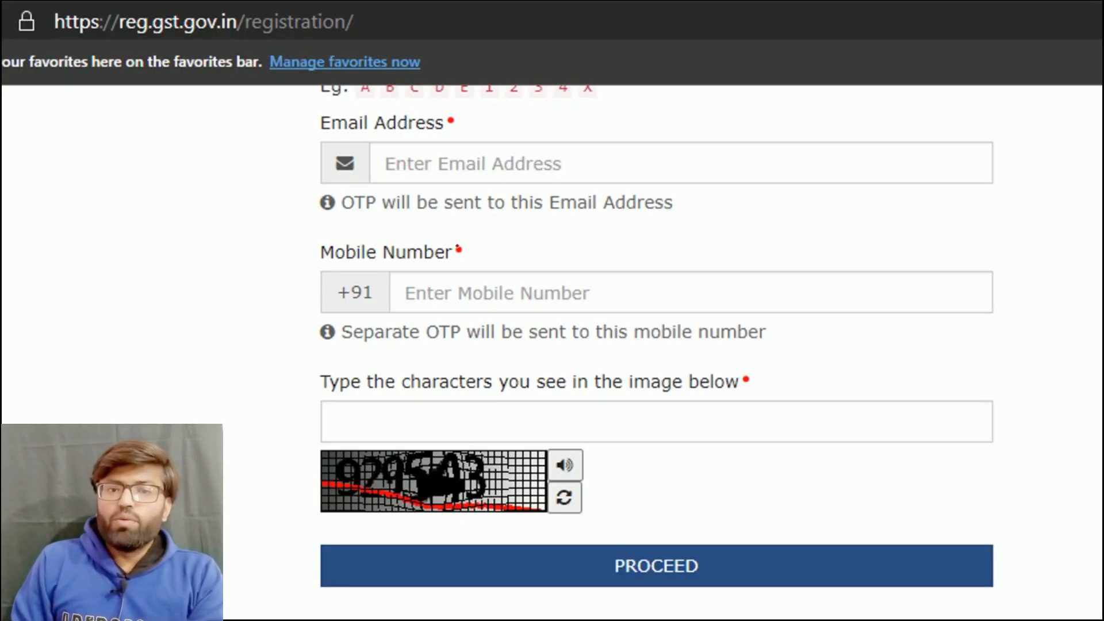
drag(661, 288, 636, 293)
mouse_move(633, 282)
mouse_down()
mouse_move(626, 293)
mouse_move(641, 299)
mouse_up()
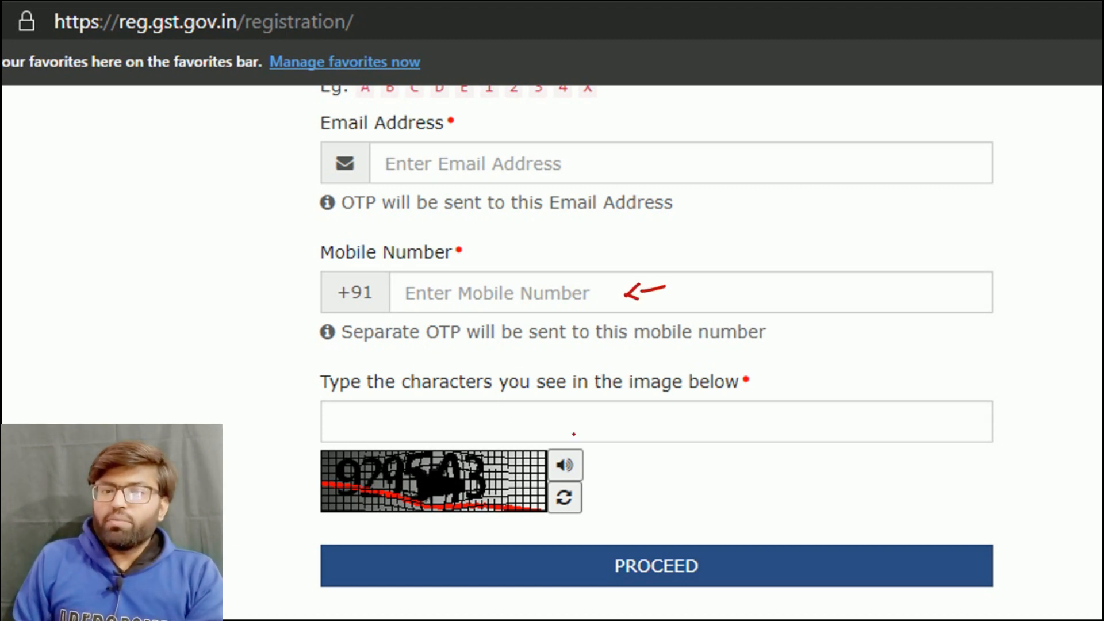
drag(572, 423, 575, 410)
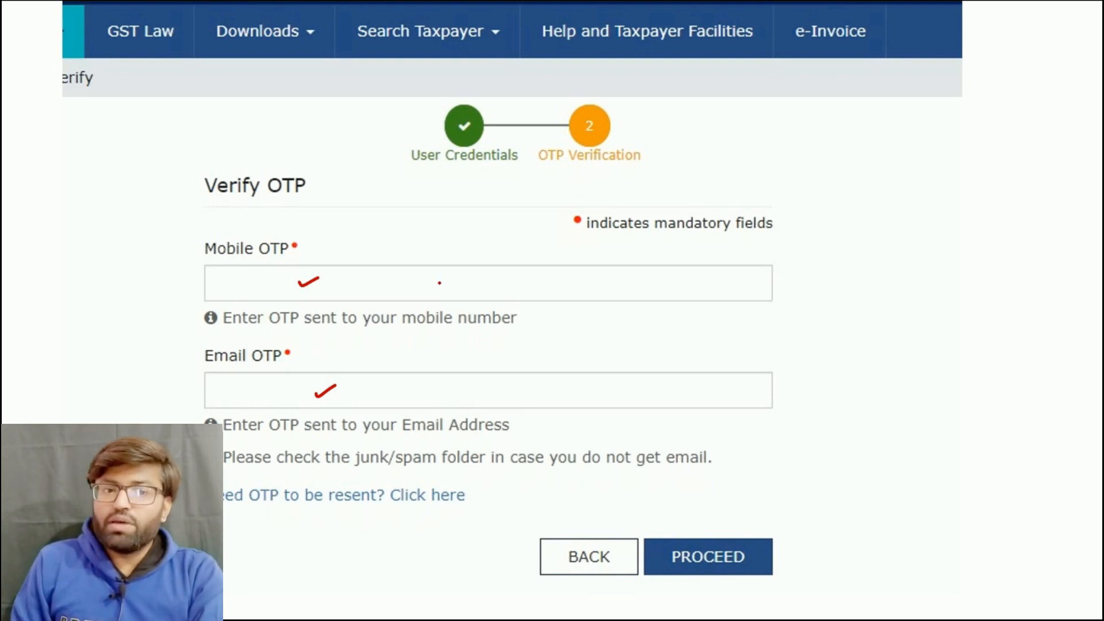
drag(432, 285, 449, 282)
drag(441, 395, 459, 395)
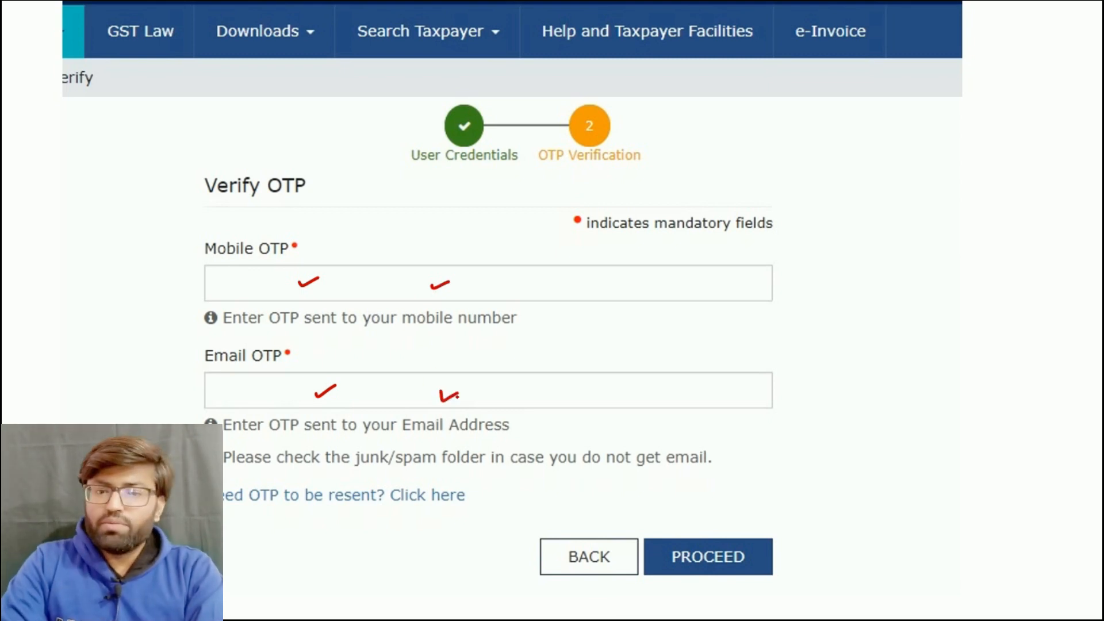
drag(713, 490, 717, 520)
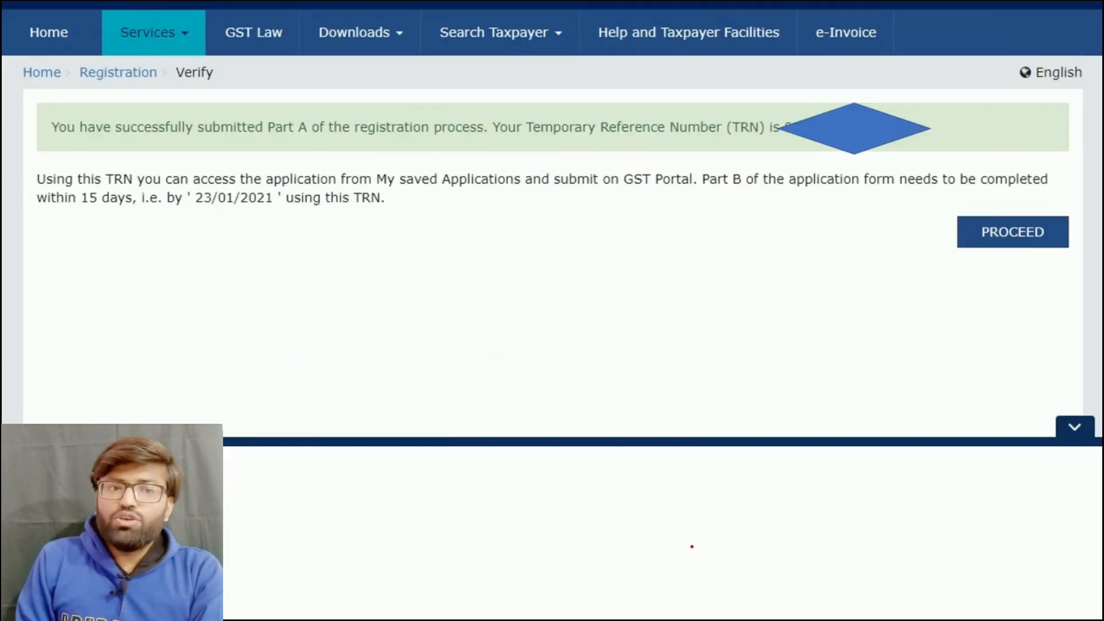
drag(273, 143, 301, 141)
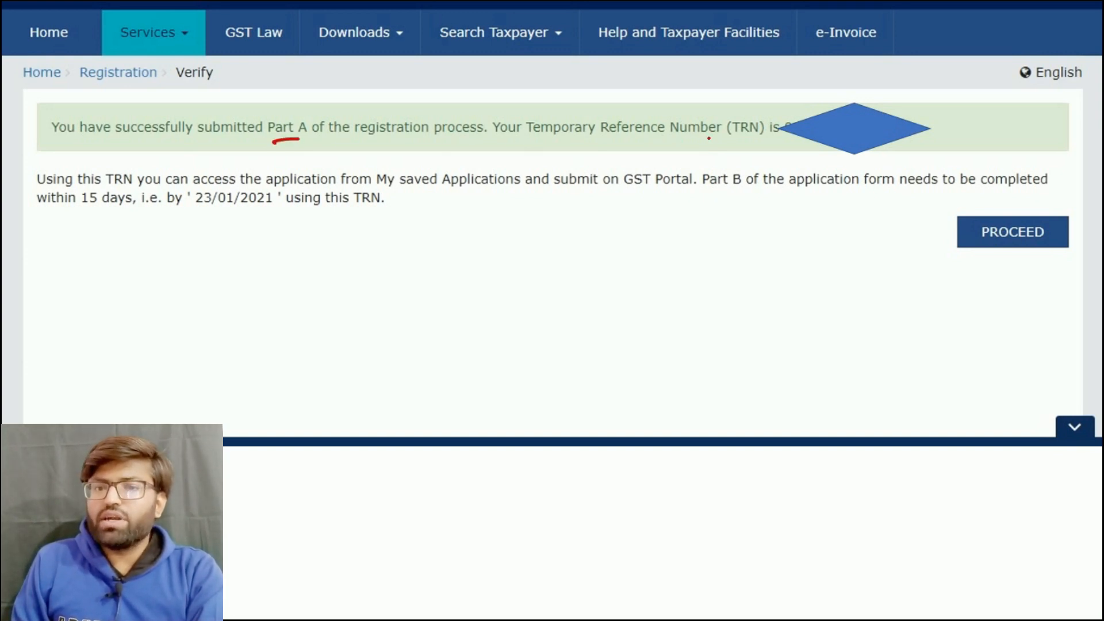
mouse_move(790, 144)
mouse_down()
mouse_move(880, 144)
mouse_move(856, 147)
mouse_up()
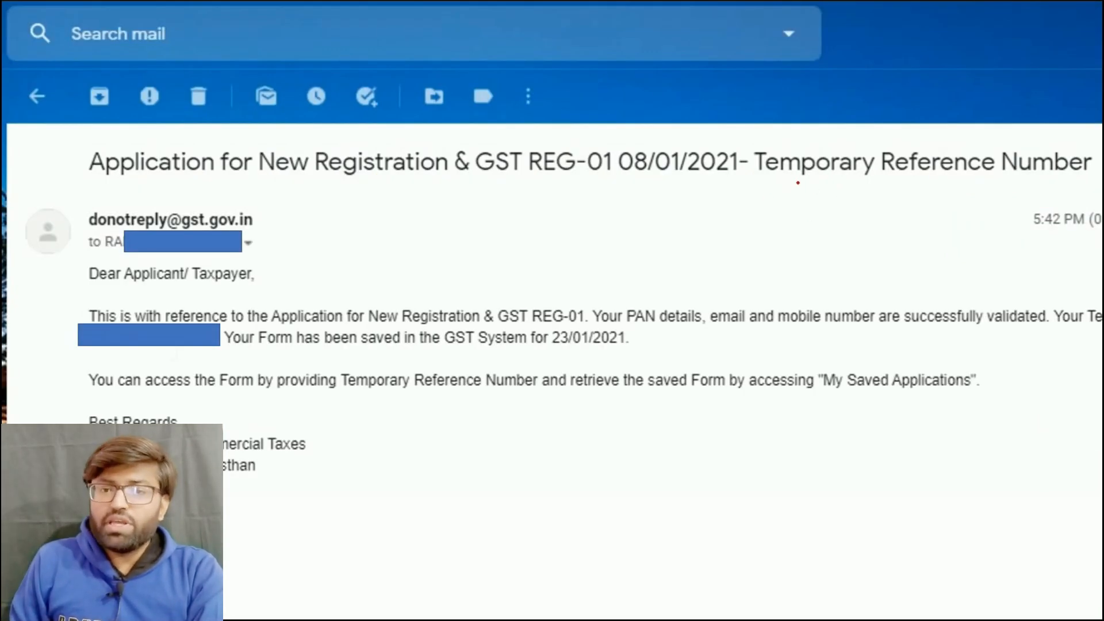
drag(778, 186, 788, 187)
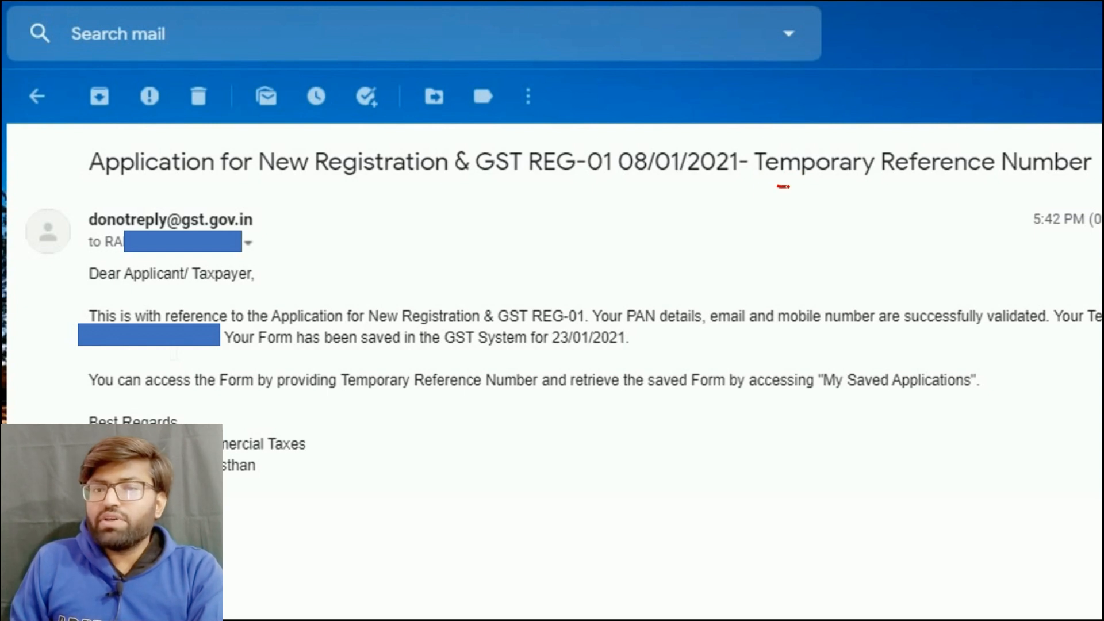
mouse_move(170, 339)
mouse_down()
mouse_move(165, 329)
mouse_move(173, 341)
mouse_up()
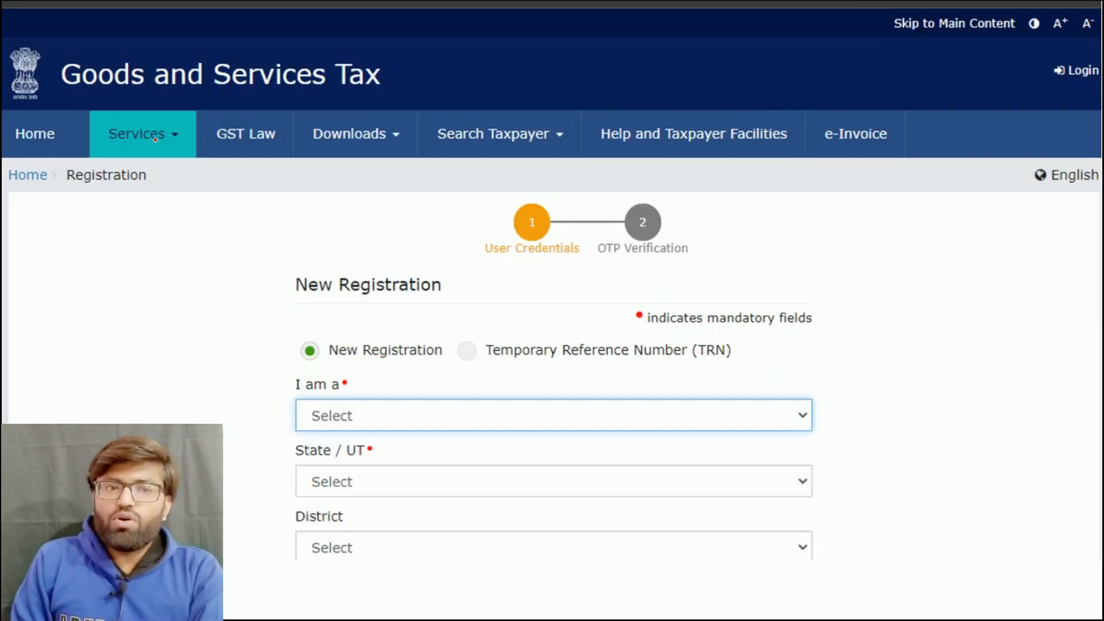
mouse_move(246, 361)
mouse_down()
mouse_move(269, 356)
mouse_move(272, 366)
mouse_up()
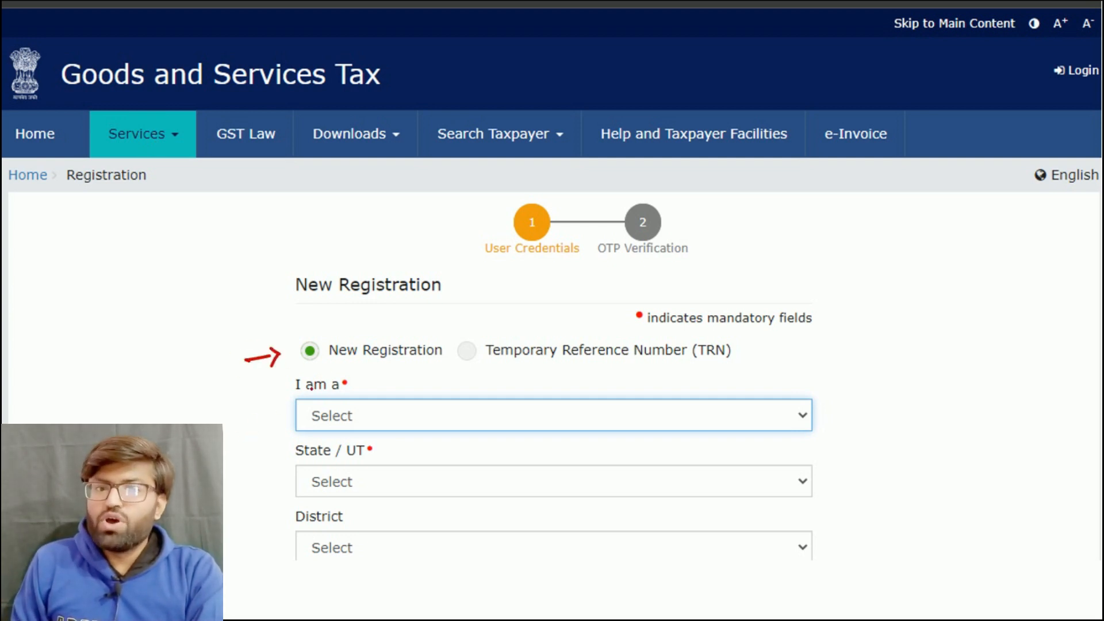
mouse_move(469, 332)
mouse_down()
mouse_move(455, 360)
mouse_move(482, 334)
mouse_up()
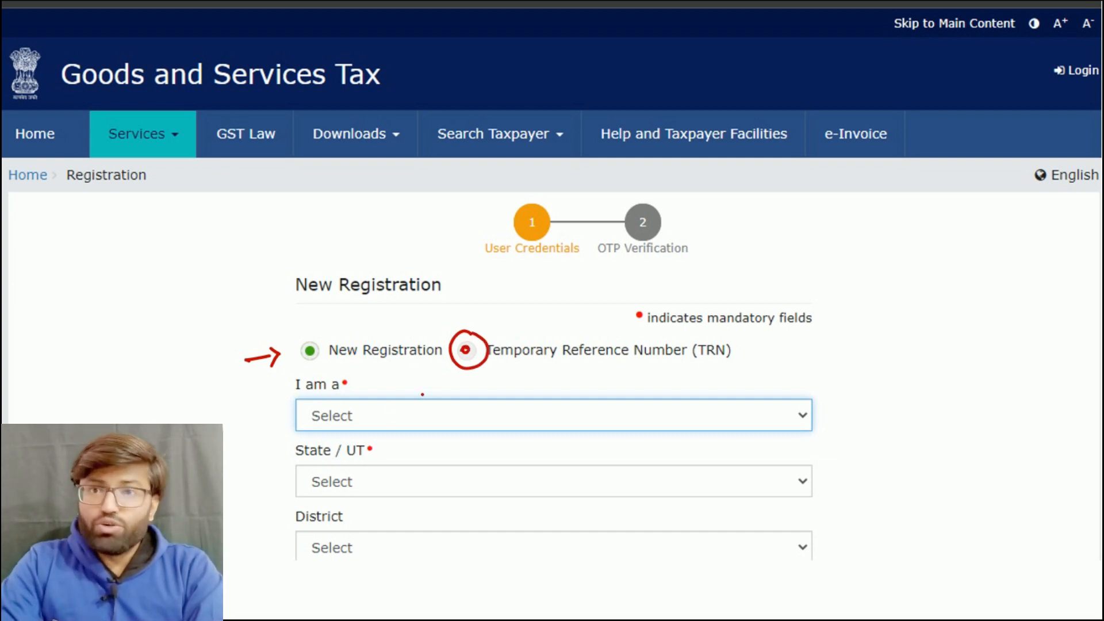
click(464, 350)
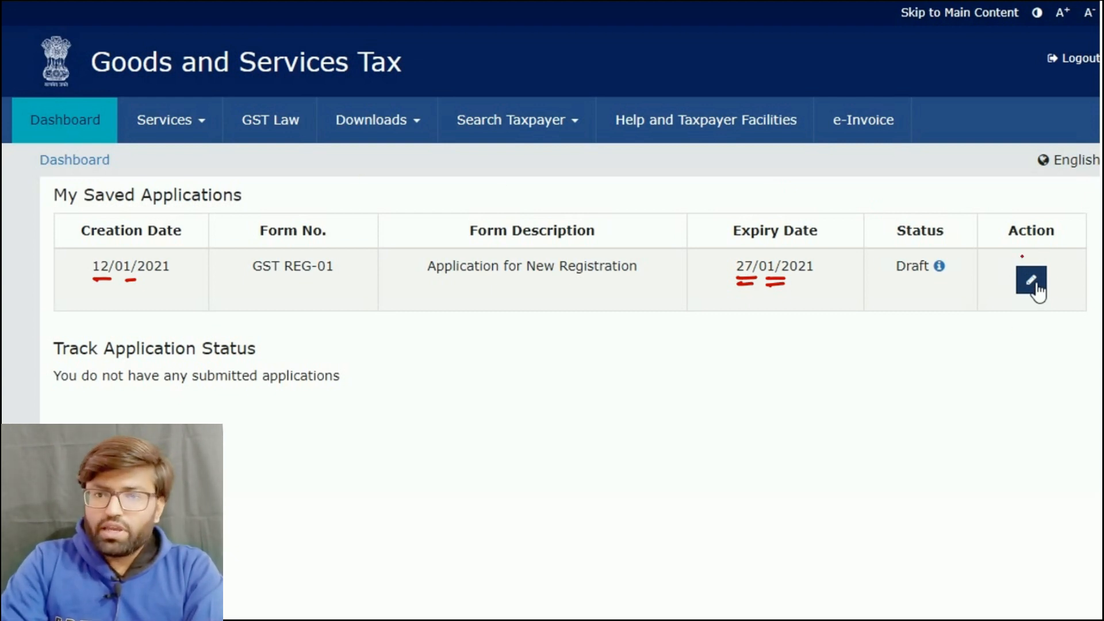
click(1032, 280)
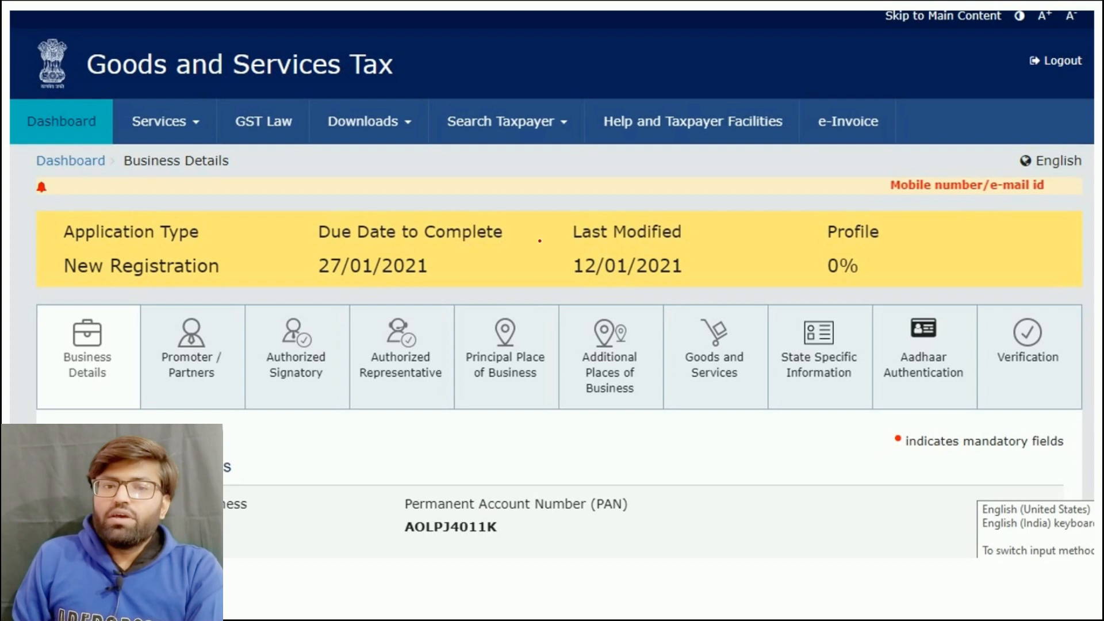
drag(835, 244, 864, 245)
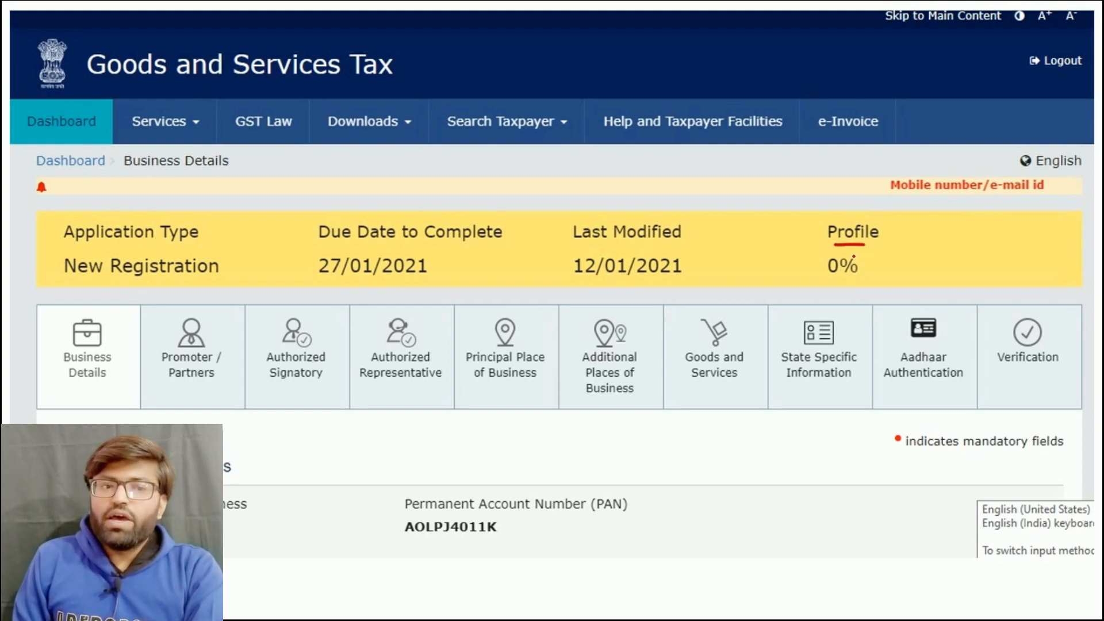
drag(170, 283, 198, 277)
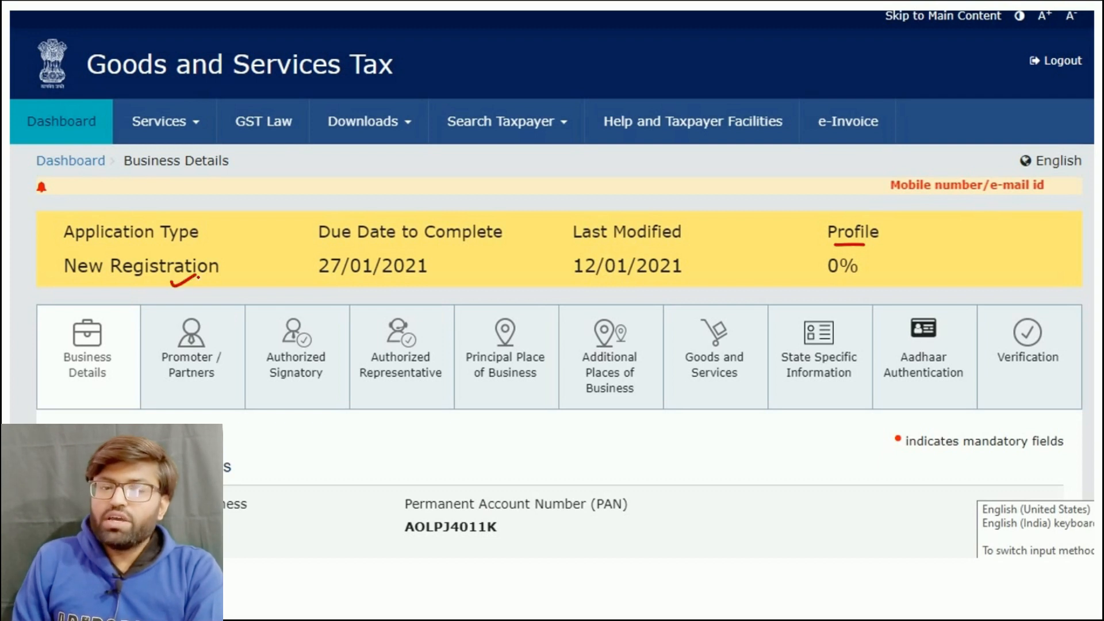
drag(437, 271, 458, 264)
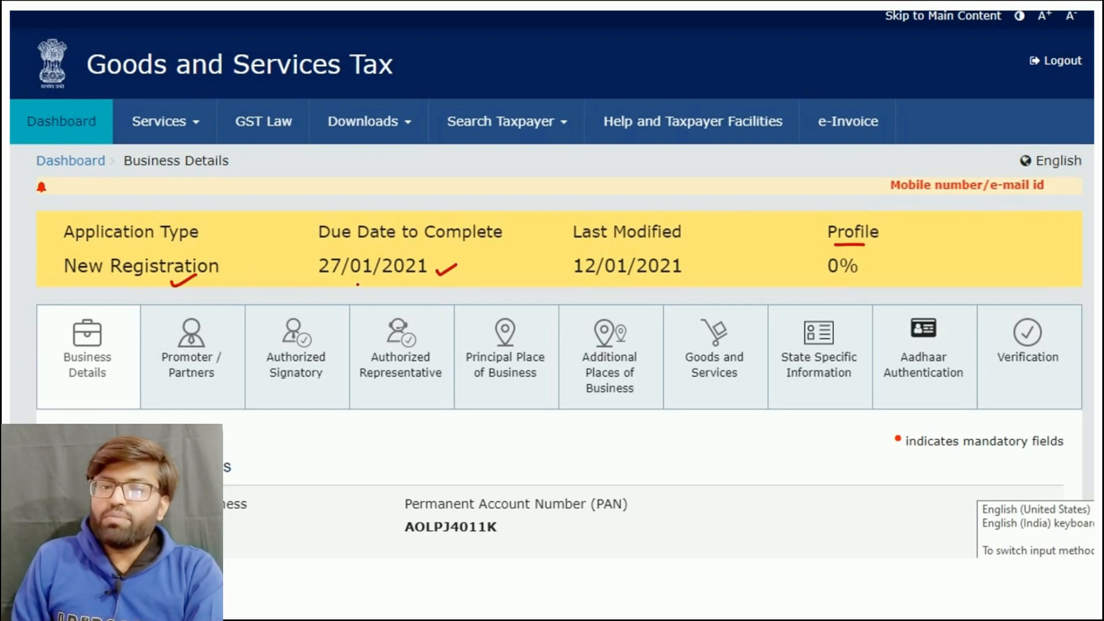
- Draw red arrows pointing to the Last Modified date and the Profile percentage in the application summary
mouse_move(691, 231)
mouse_down()
mouse_move(693, 268)
mouse_move(703, 267)
mouse_up()
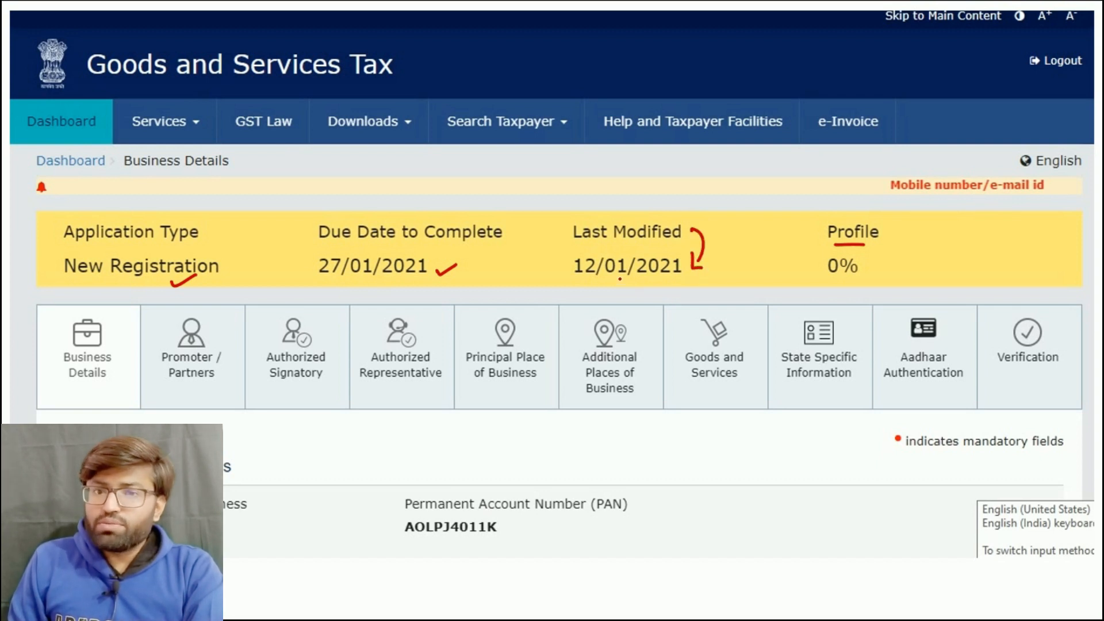
drag(885, 249, 875, 273)
mouse_move(874, 258)
mouse_down()
mouse_move(869, 270)
mouse_move(881, 275)
mouse_up()
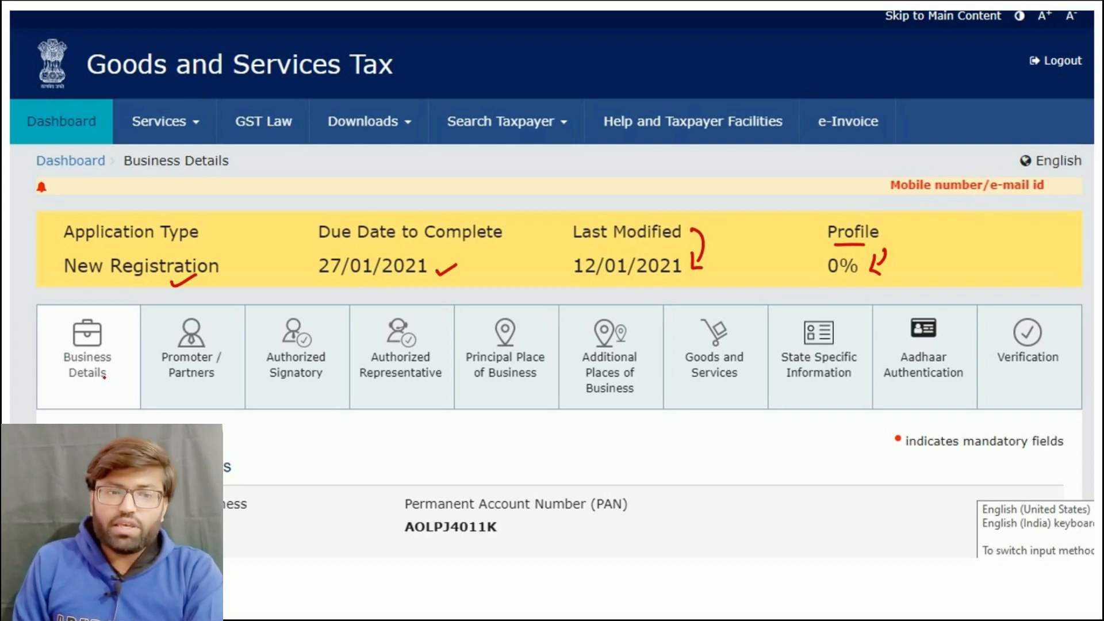
- Tick all ten application sections in red ink, from Business Details through to Verification
drag(80, 395, 102, 389)
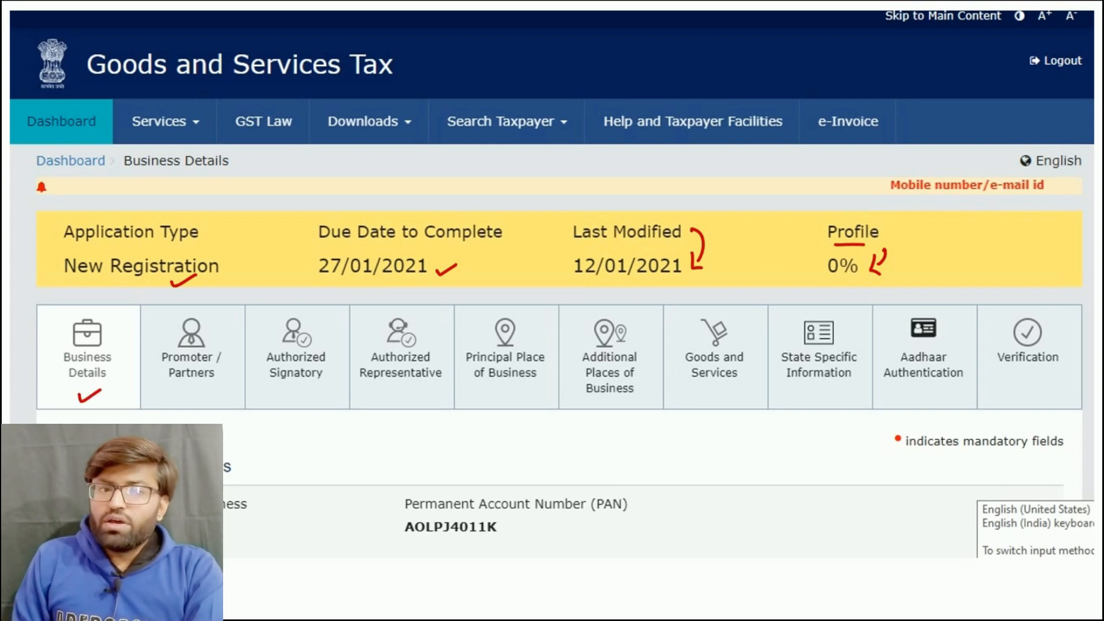
drag(185, 392, 209, 387)
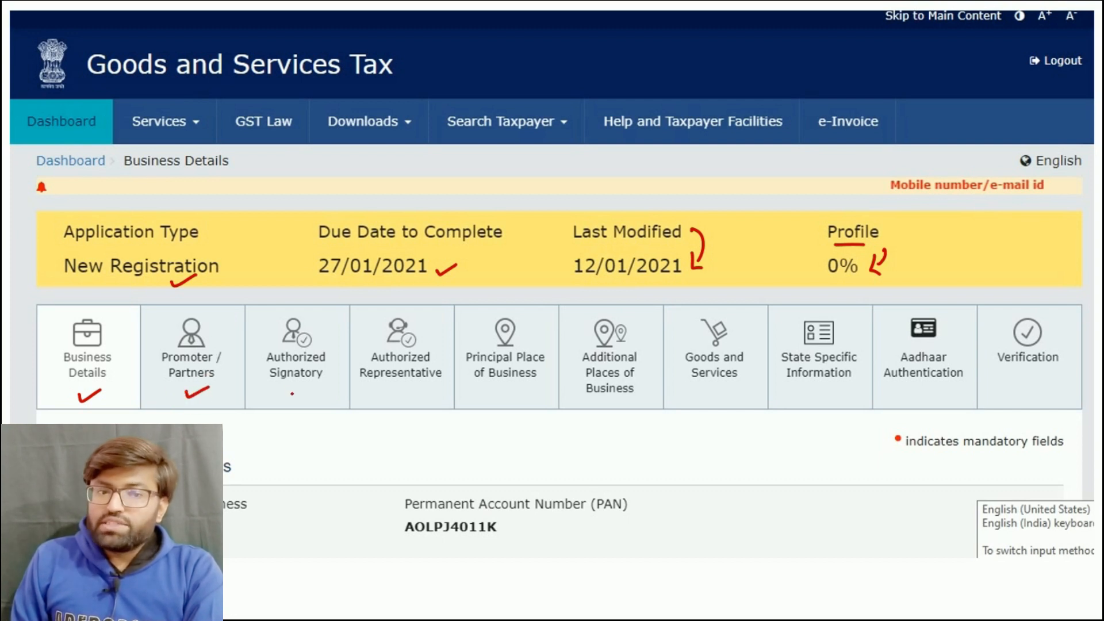
drag(292, 393, 311, 389)
drag(401, 388, 417, 387)
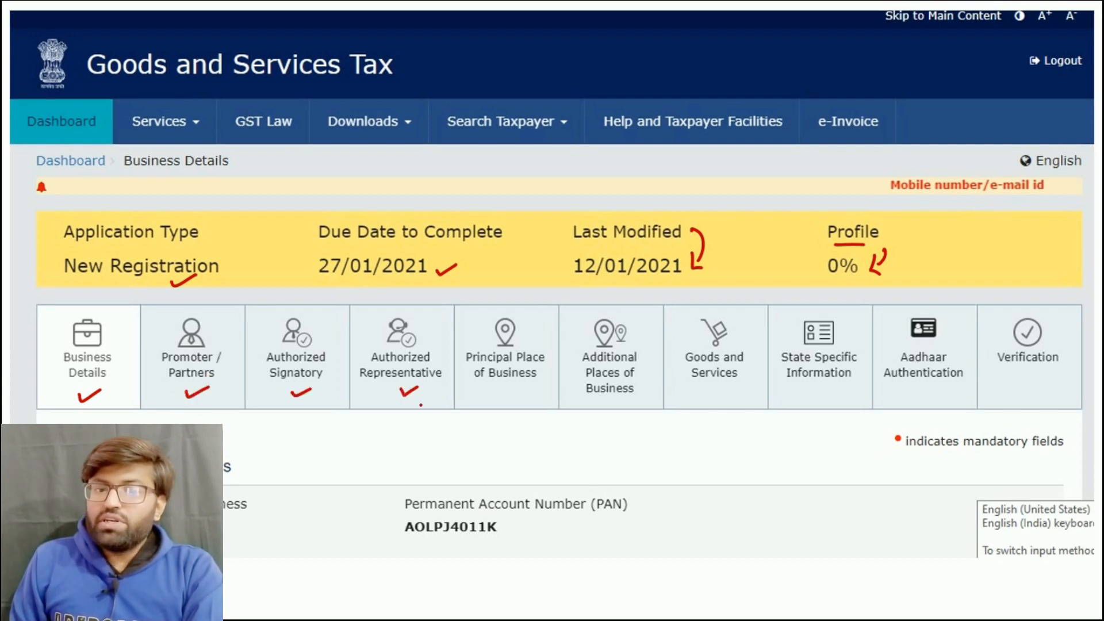
drag(505, 387, 521, 385)
drag(607, 396, 624, 392)
drag(720, 390, 736, 386)
drag(830, 382, 843, 383)
click(920, 391)
drag(920, 390, 939, 386)
drag(1011, 377, 1029, 372)
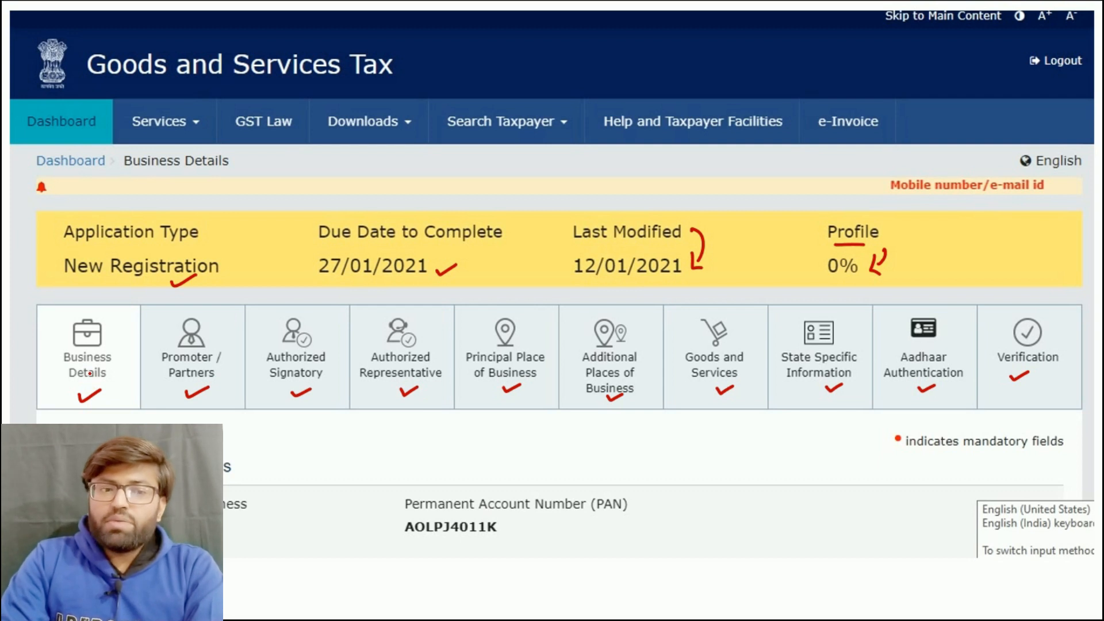
- Advance to the business details slide and mark the legal name, PAN and Trade Name fields in red ink
key(Right)
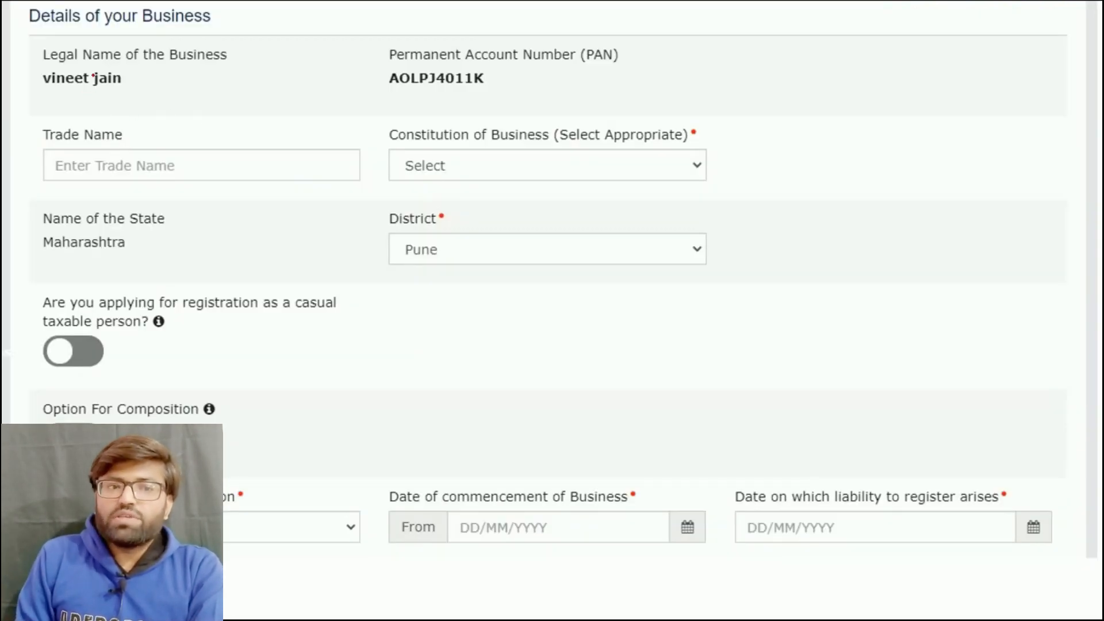
drag(139, 79, 163, 75)
drag(532, 75, 557, 68)
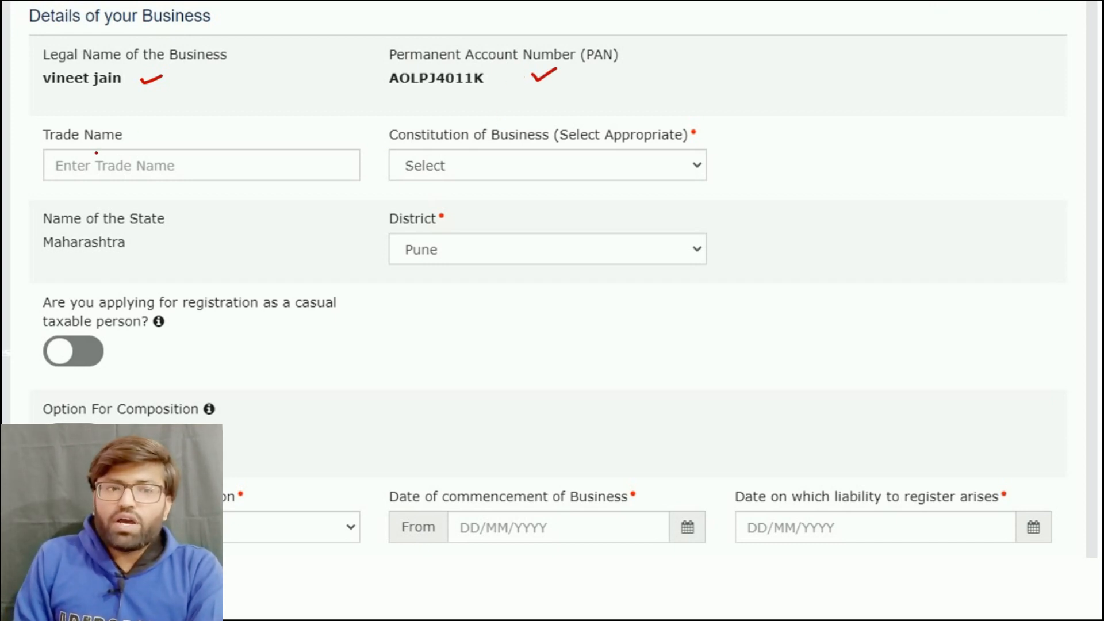
drag(63, 147, 106, 143)
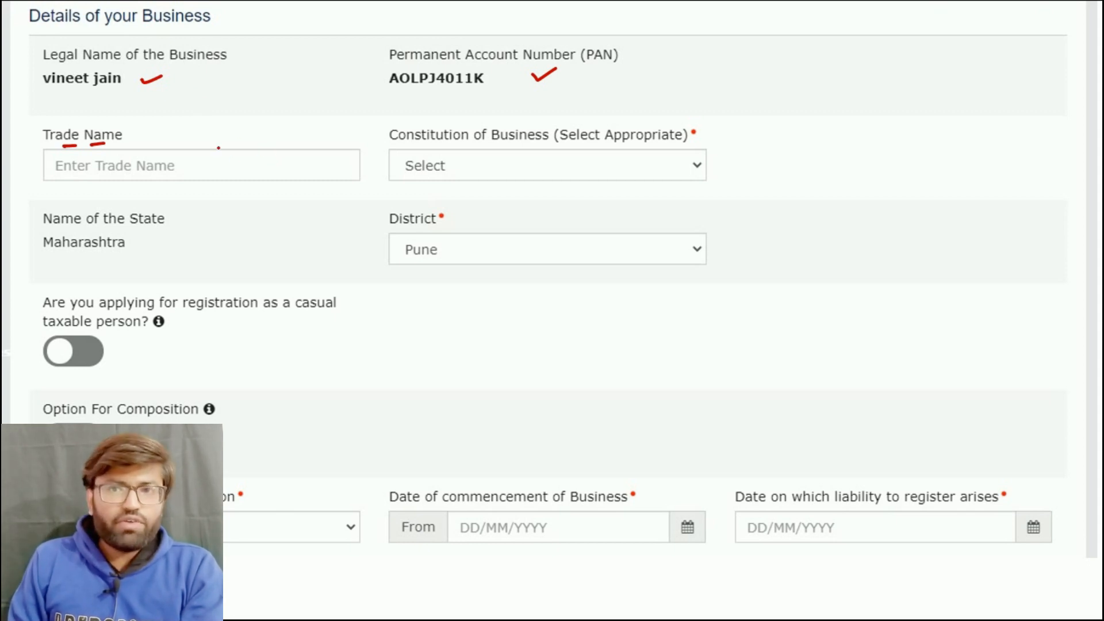
mouse_move(256, 166)
mouse_down()
mouse_move(228, 161)
mouse_move(225, 173)
mouse_up()
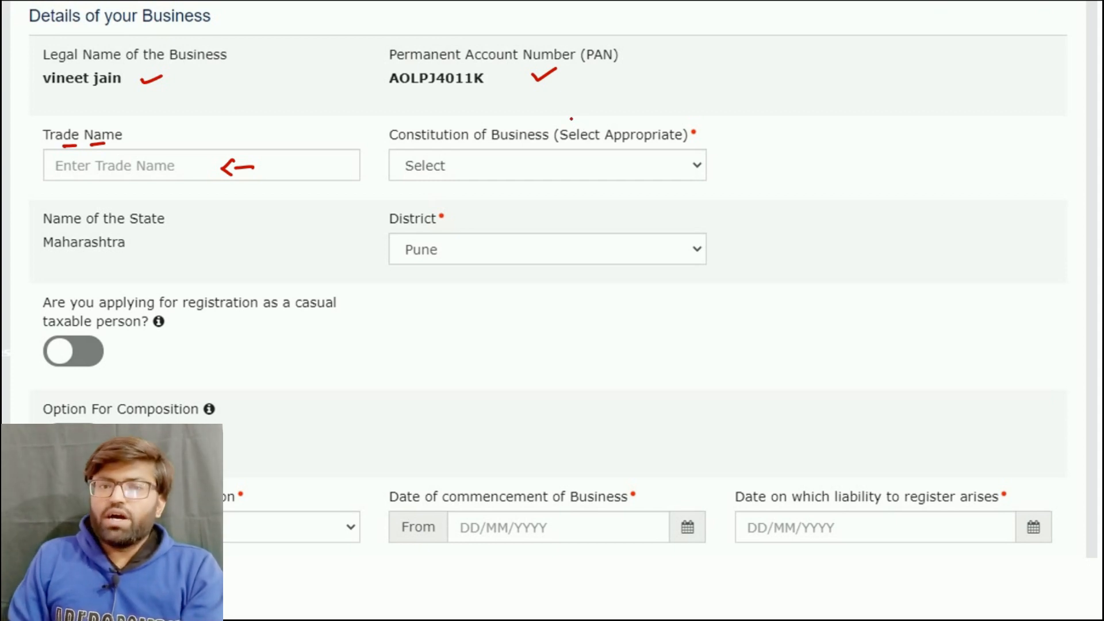
- Show the Constitution of Business selection and the casual taxable person switch
click(678, 172)
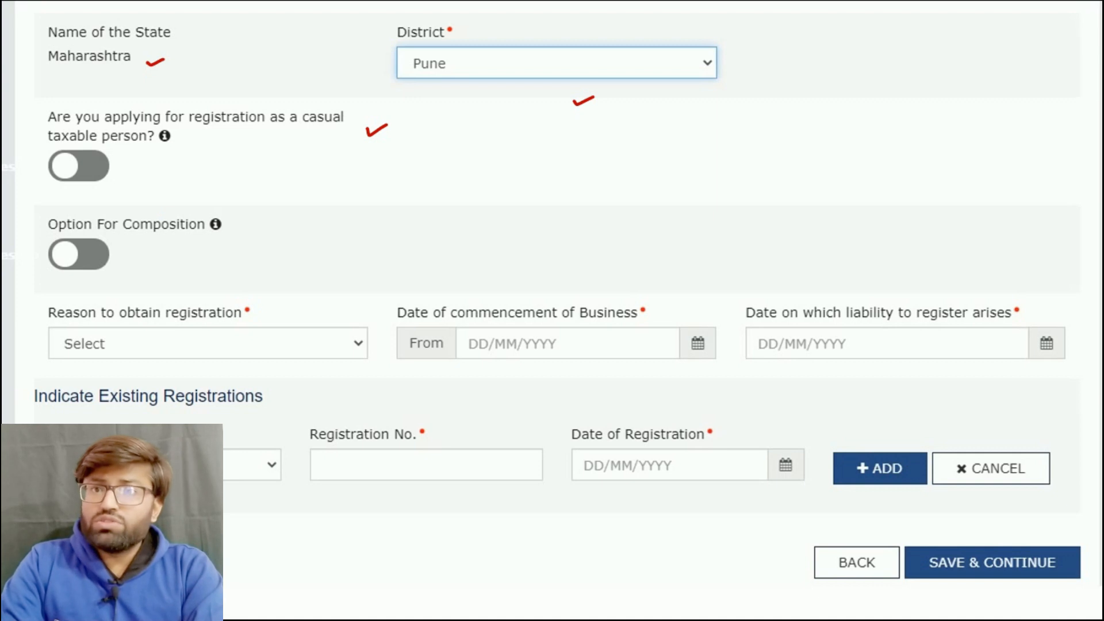
click(78, 165)
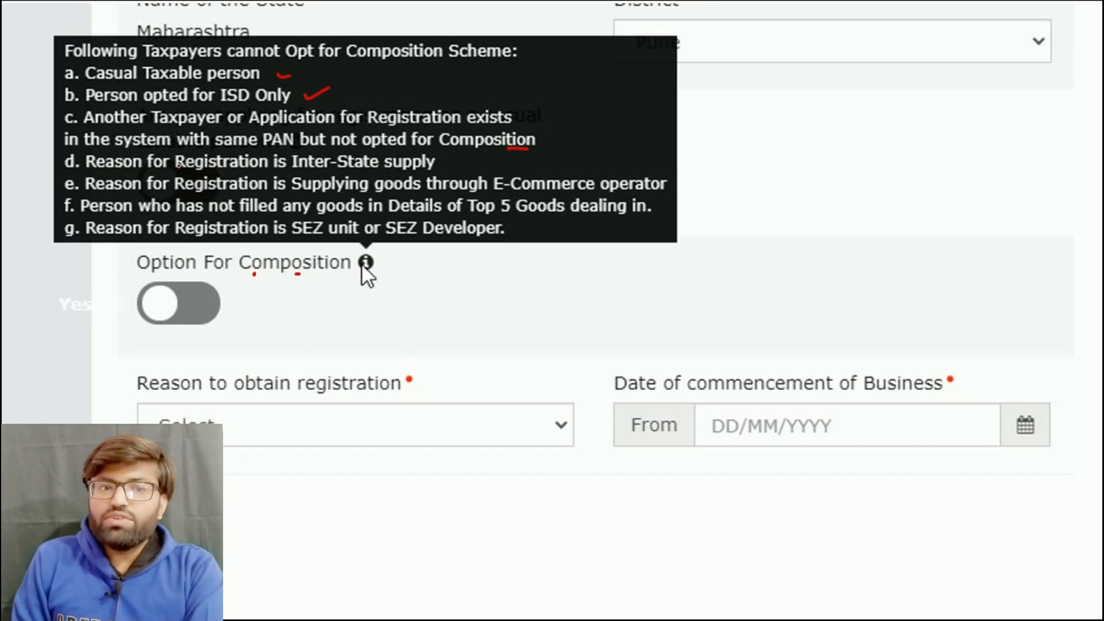
- Underline "Inter-State" in the list of taxpayers who cannot opt for the composition scheme, and reset the annotation pen
drag(305, 173, 368, 173)
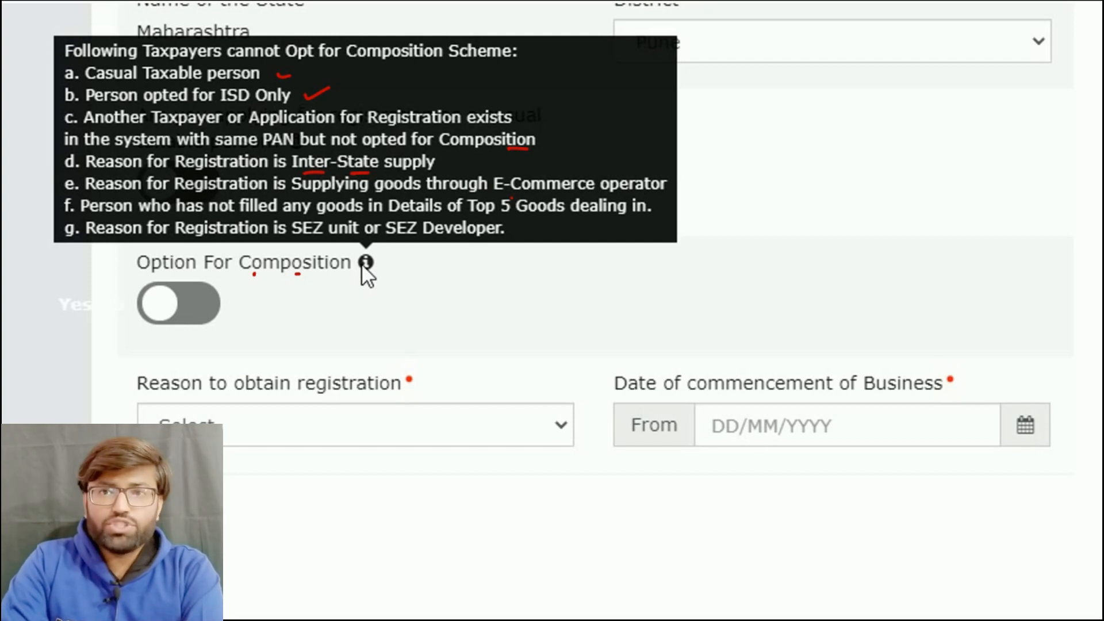
click(251, 276)
key(ctrl+e)
key(ctrl+p)
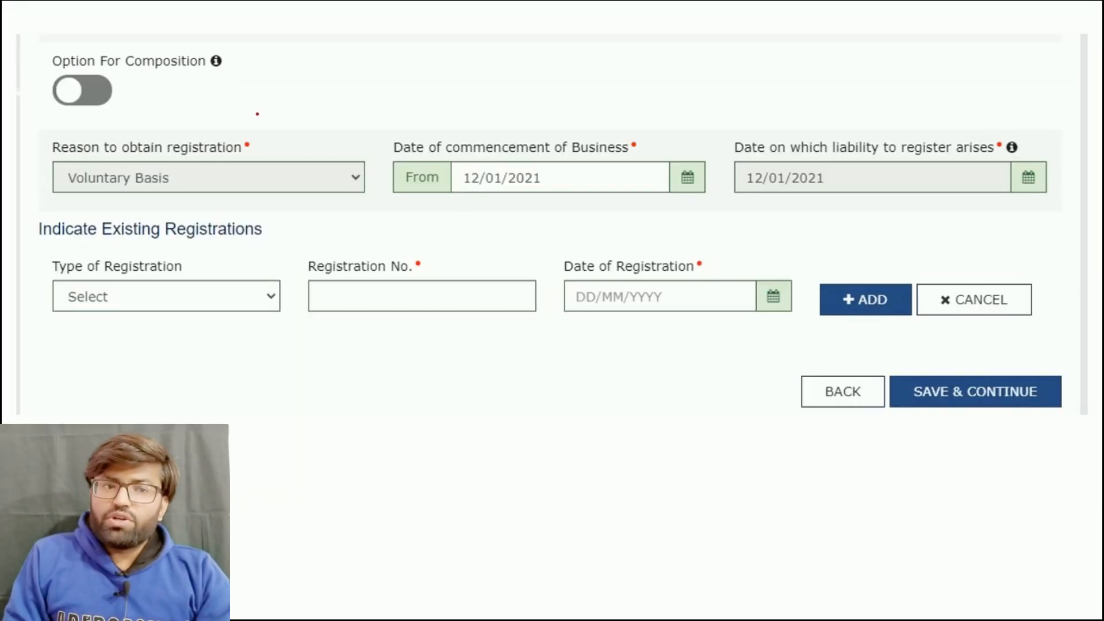
- Draw an arrow to the Reason to obtain registration field and tick Voluntary Basis
mouse_move(260, 107)
mouse_down()
mouse_move(254, 150)
mouse_move(273, 135)
mouse_up()
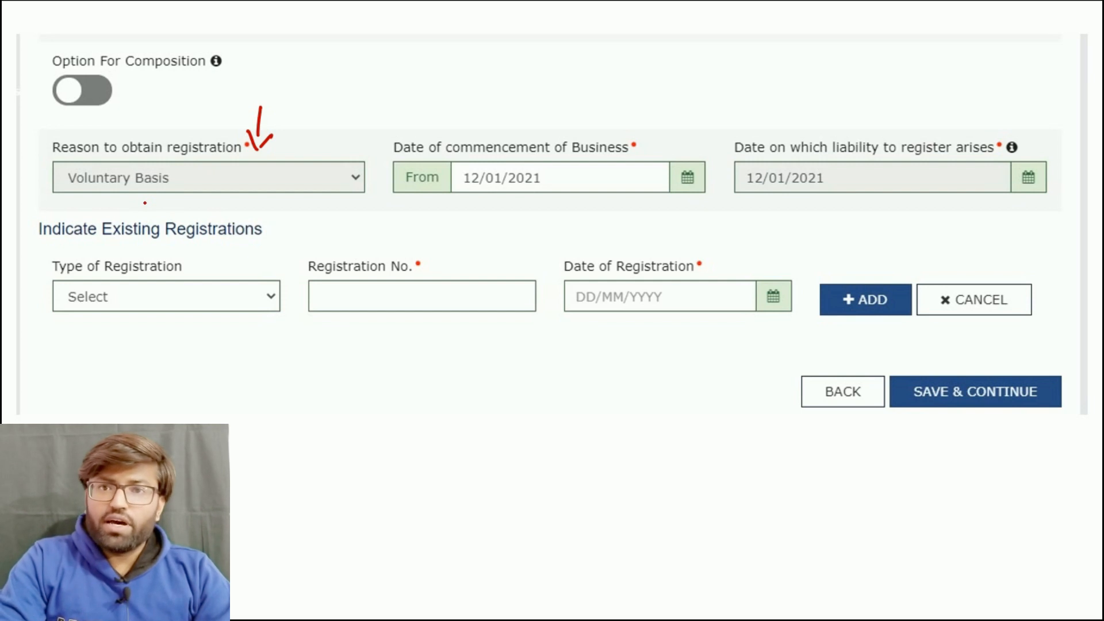
drag(198, 180, 219, 179)
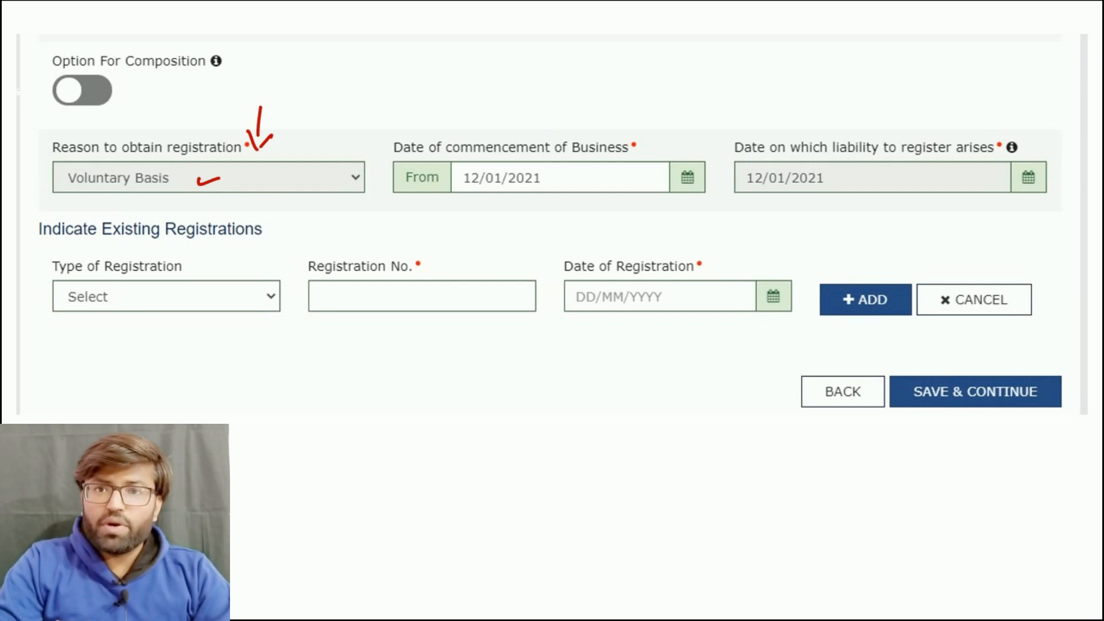
mouse_move(911, 80)
mouse_down()
mouse_move(902, 134)
mouse_move(915, 119)
mouse_move(900, 143)
mouse_move(898, 133)
mouse_up()
key(ctrl+e)
key(ctrl+p)
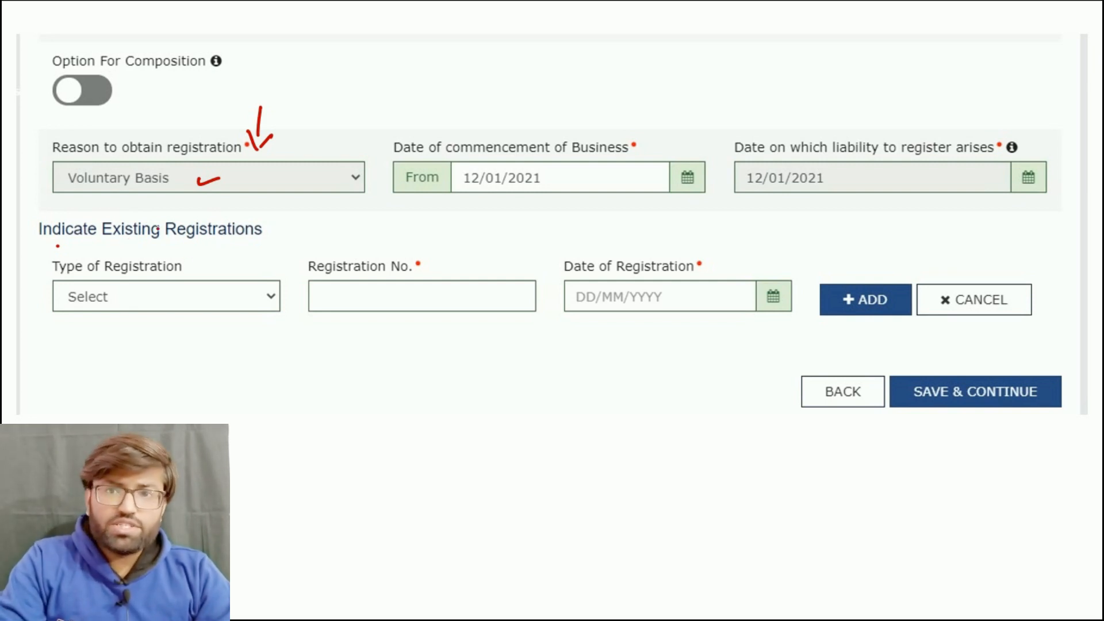
- Show the Type of Registration options for existing registrations and mark the GSTIN and Value Added Tax (TIN) entries
click(194, 305)
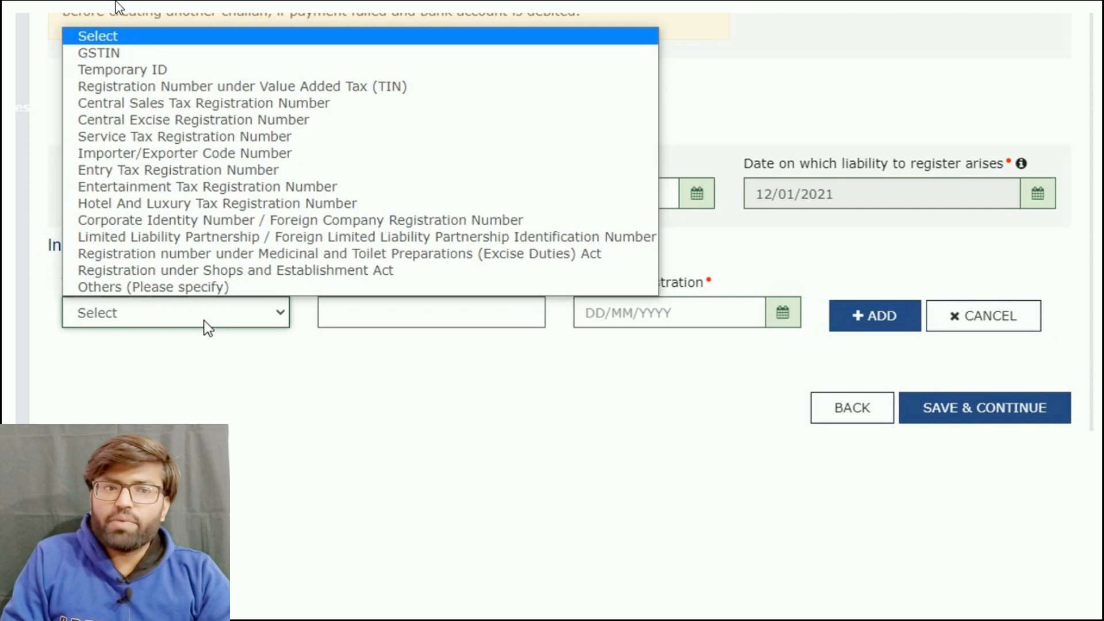
drag(131, 57, 199, 65)
drag(421, 89, 448, 79)
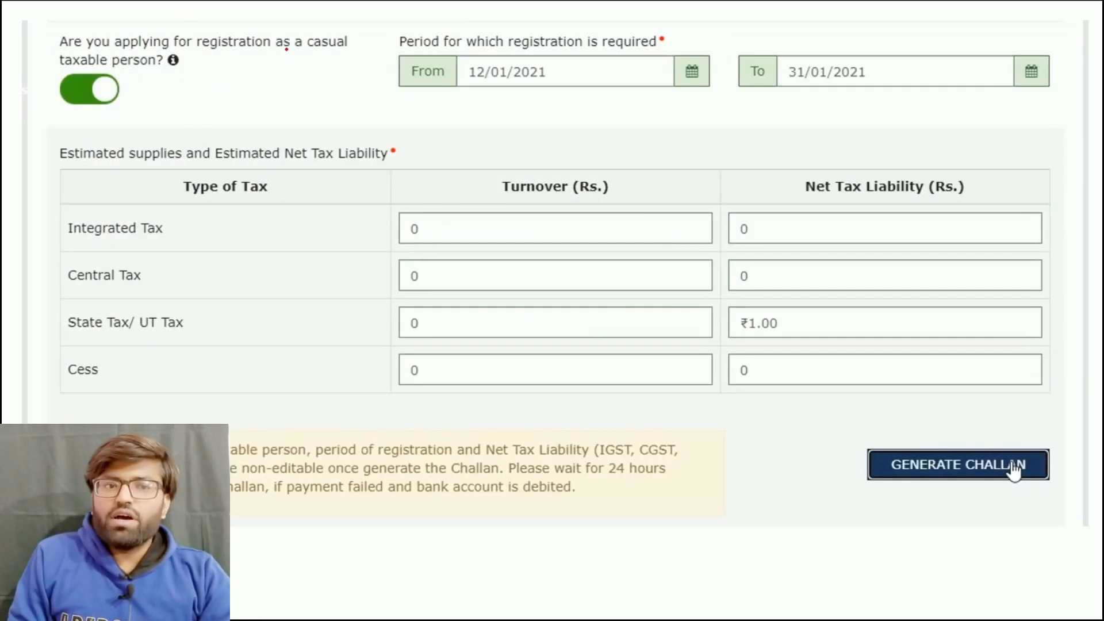
- Mark the casual taxable person question and the registration period's start date, and proceed to challan generation
drag(322, 62, 345, 61)
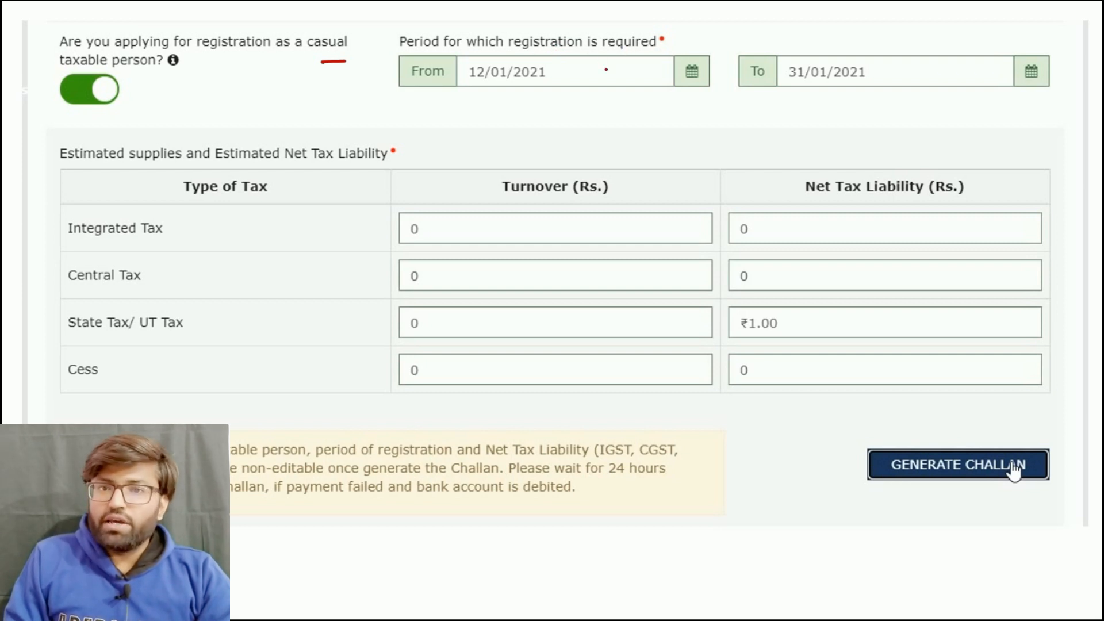
drag(603, 67, 603, 73)
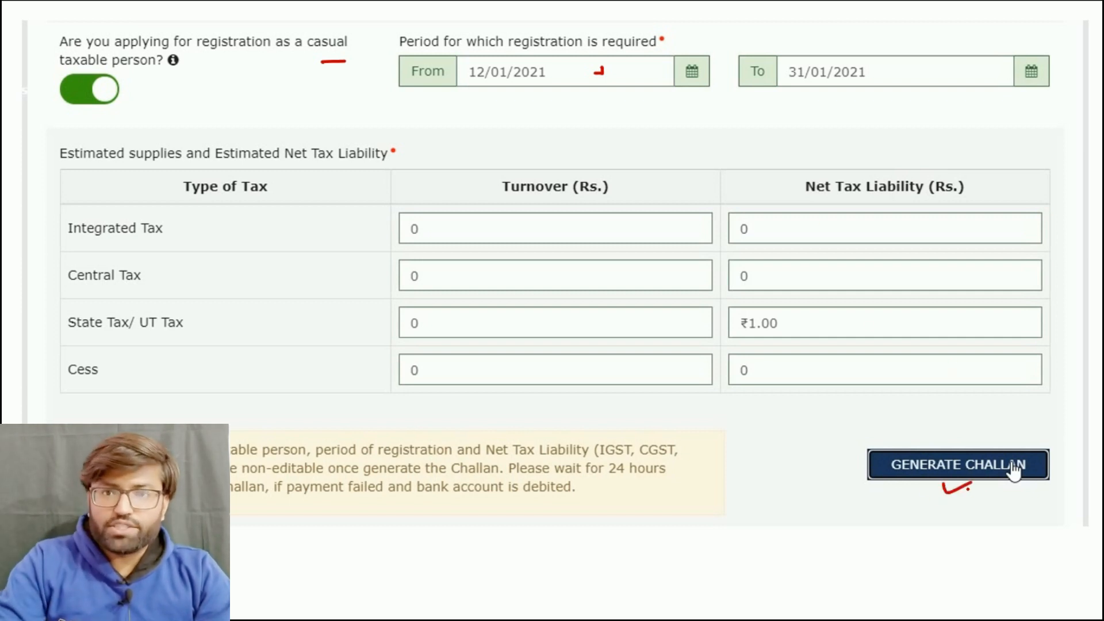
click(1013, 470)
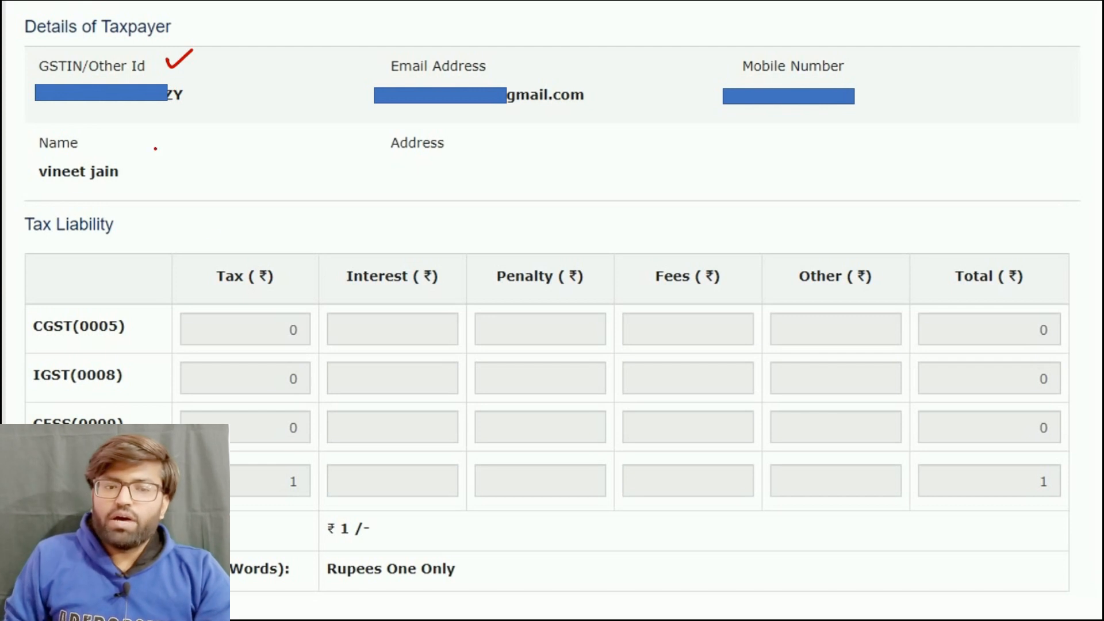
- Point to the total challan amount and tick the E-Payment, Over The Counter and NEFT/RTGS payment modes
mouse_move(360, 506)
mouse_down()
mouse_move(319, 514)
mouse_move(373, 499)
mouse_move(353, 495)
mouse_up()
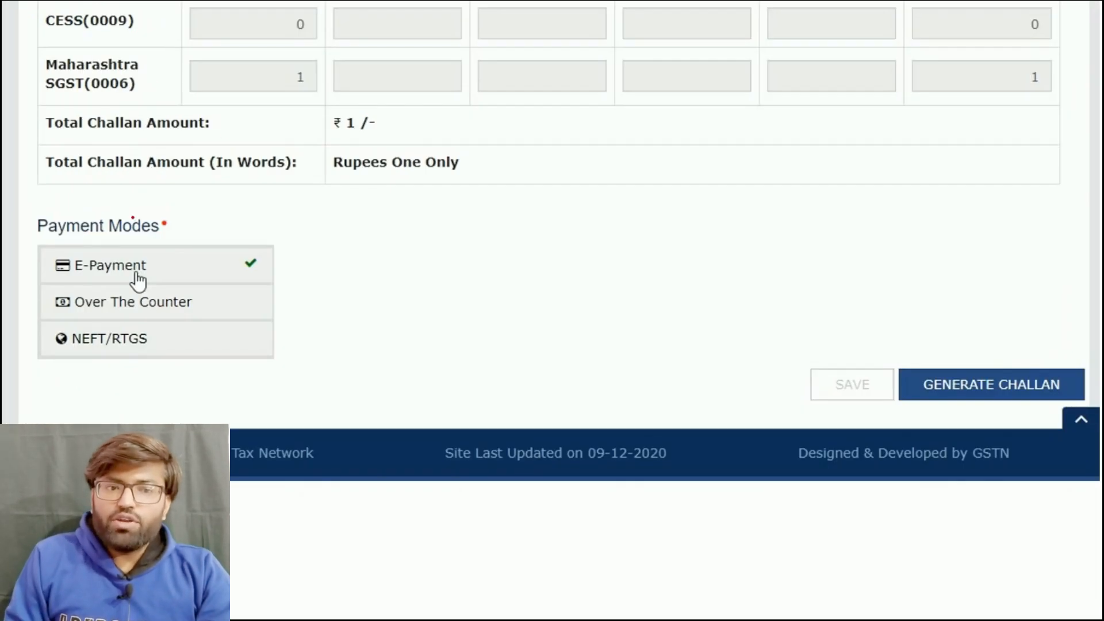
drag(290, 256, 311, 249)
drag(289, 300, 311, 290)
drag(281, 345, 301, 339)
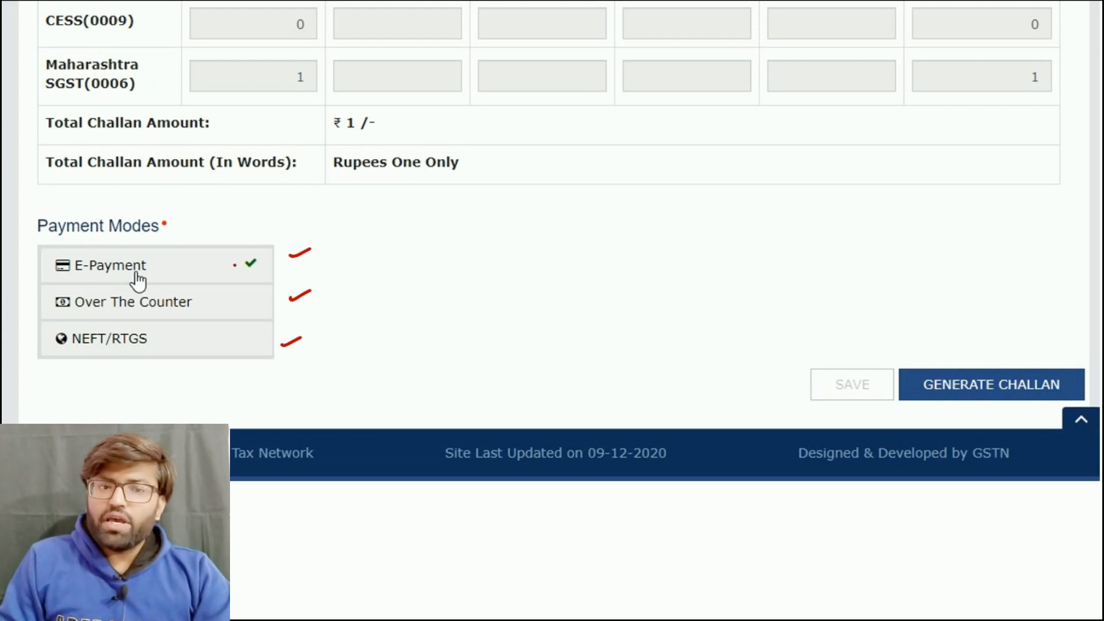
drag(313, 236, 323, 248)
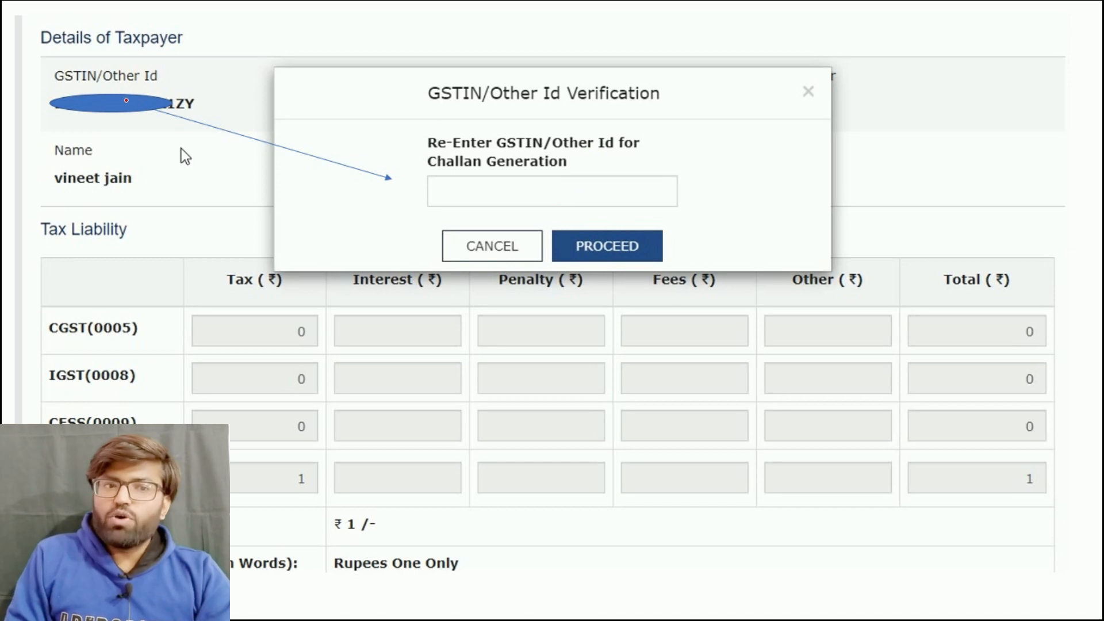
- Point an arrow at the taxpayer's GSTIN/Other Id for verification and mark the E-Payment mode on the generated challan
drag(228, 58, 202, 82)
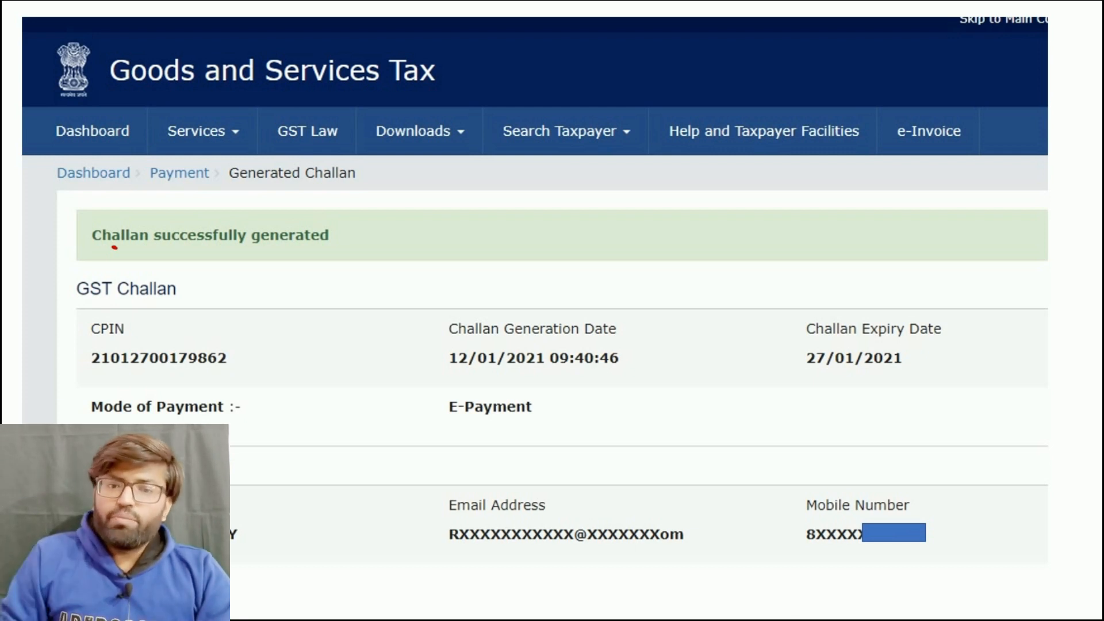
drag(469, 387, 471, 430)
mouse_move(518, 388)
mouse_down()
mouse_move(539, 424)
mouse_move(513, 435)
mouse_up()
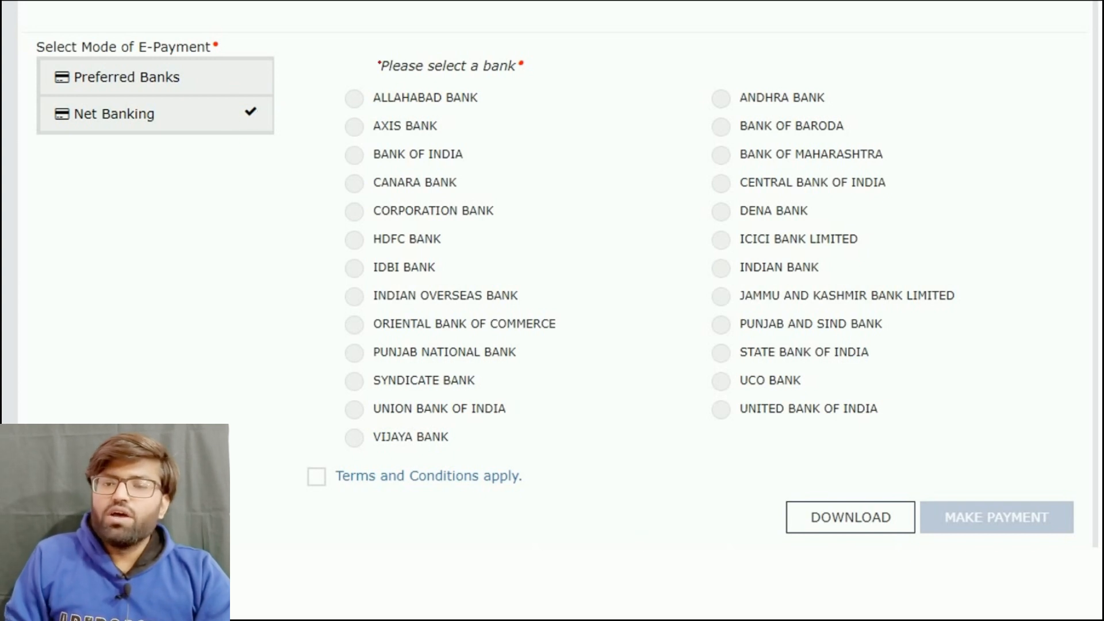
- Mark the net banking bank list, the Terms and Conditions checkbox and the Make Payment option in red ink
mouse_move(713, 168)
mouse_down()
mouse_move(715, 180)
mouse_move(719, 166)
mouse_up()
drag(298, 475, 345, 441)
drag(985, 473, 990, 498)
drag(978, 488, 992, 500)
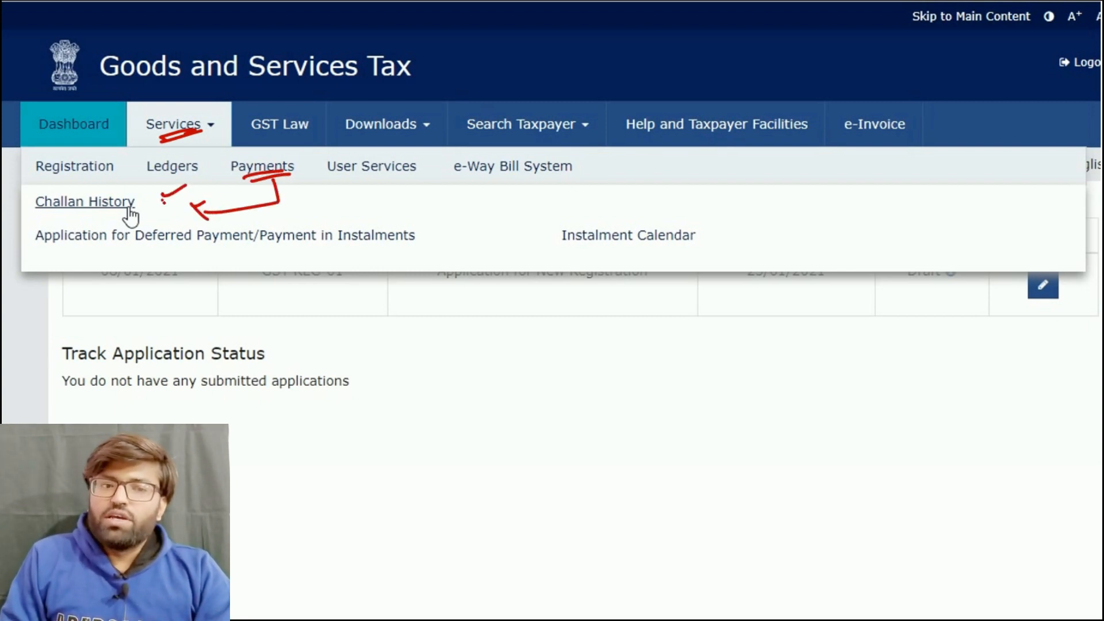
- Show the Challan History page and underline its heading and the challan's deposit status before and after payment
click(129, 209)
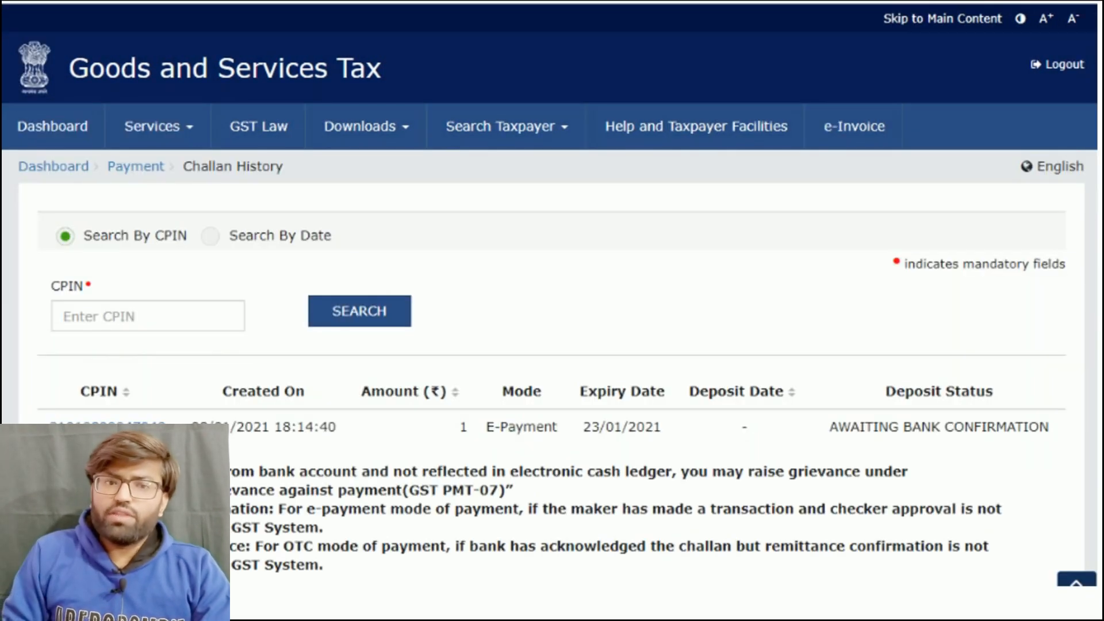
drag(211, 179, 272, 173)
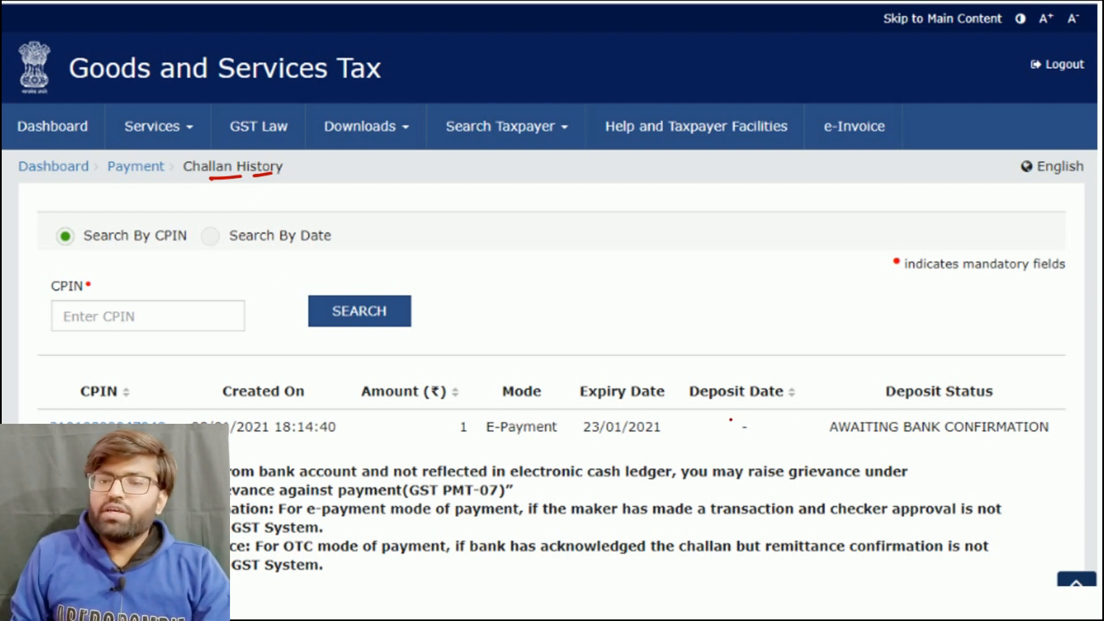
drag(832, 446, 1025, 442)
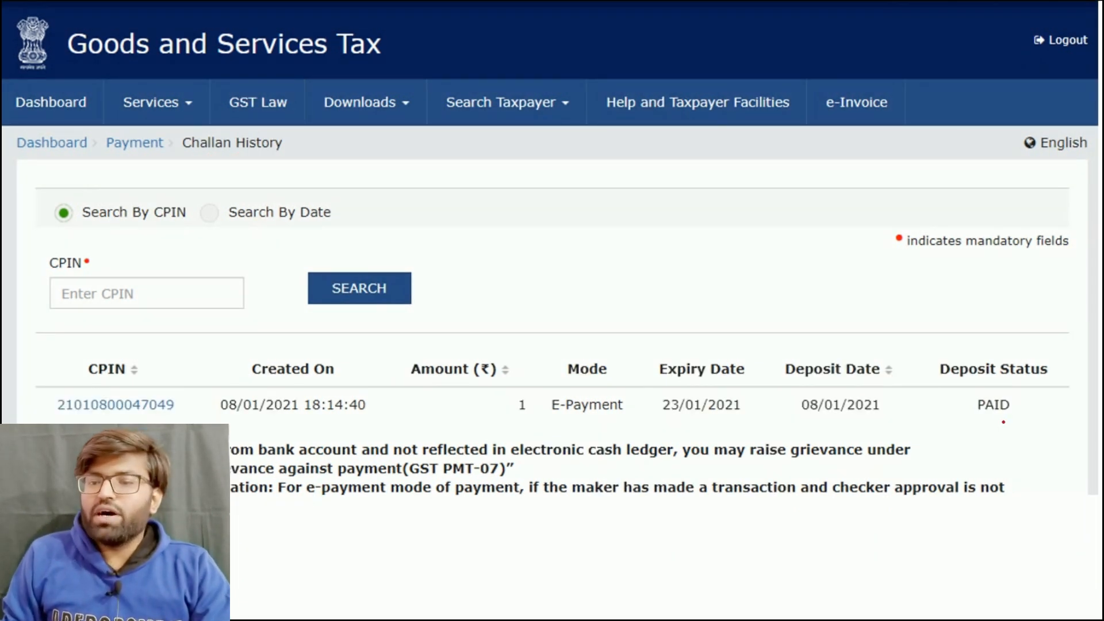
drag(978, 417, 1014, 420)
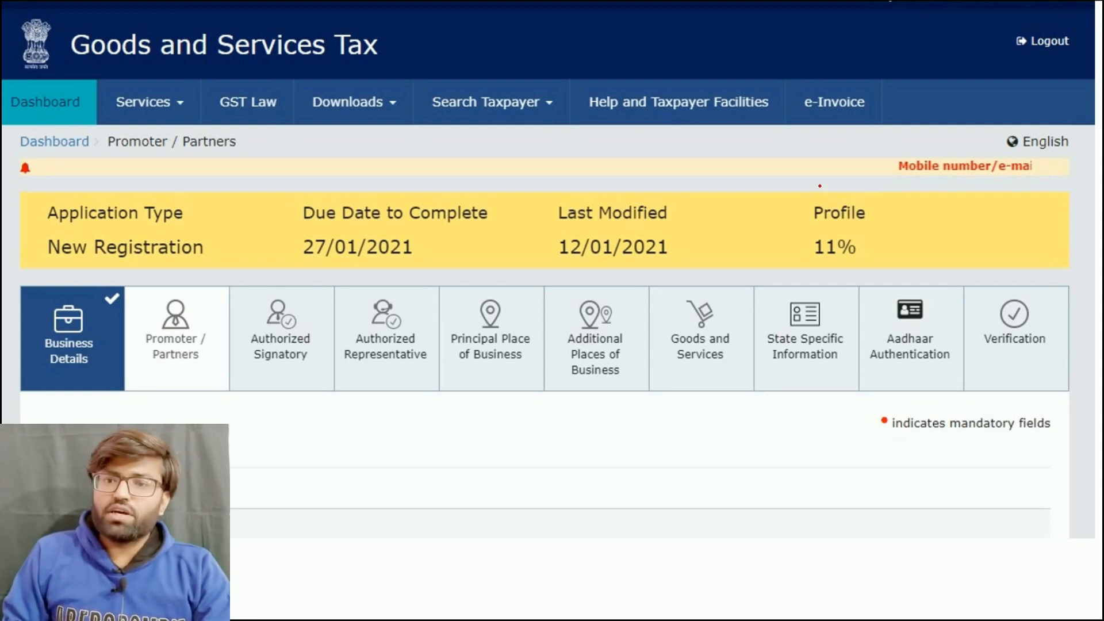
- Mark Business Details, the Profile percentage and the Promoter / Partners section in the application overview
drag(101, 373, 113, 354)
mouse_move(823, 226)
mouse_down()
mouse_move(866, 260)
mouse_move(847, 226)
mouse_up()
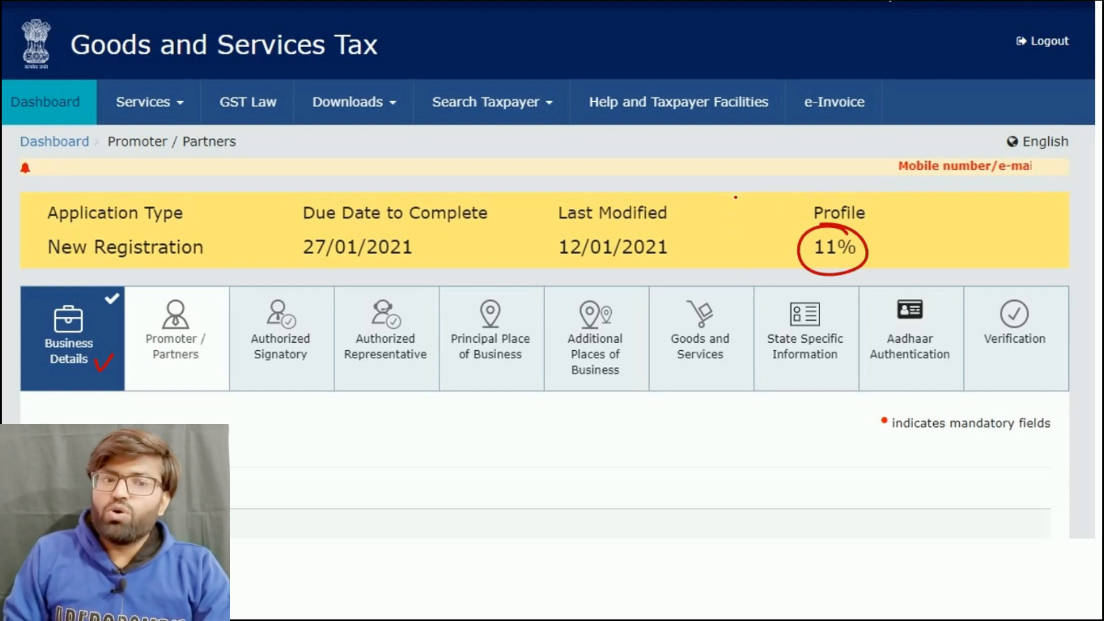
drag(178, 364, 178, 389)
drag(167, 379, 188, 375)
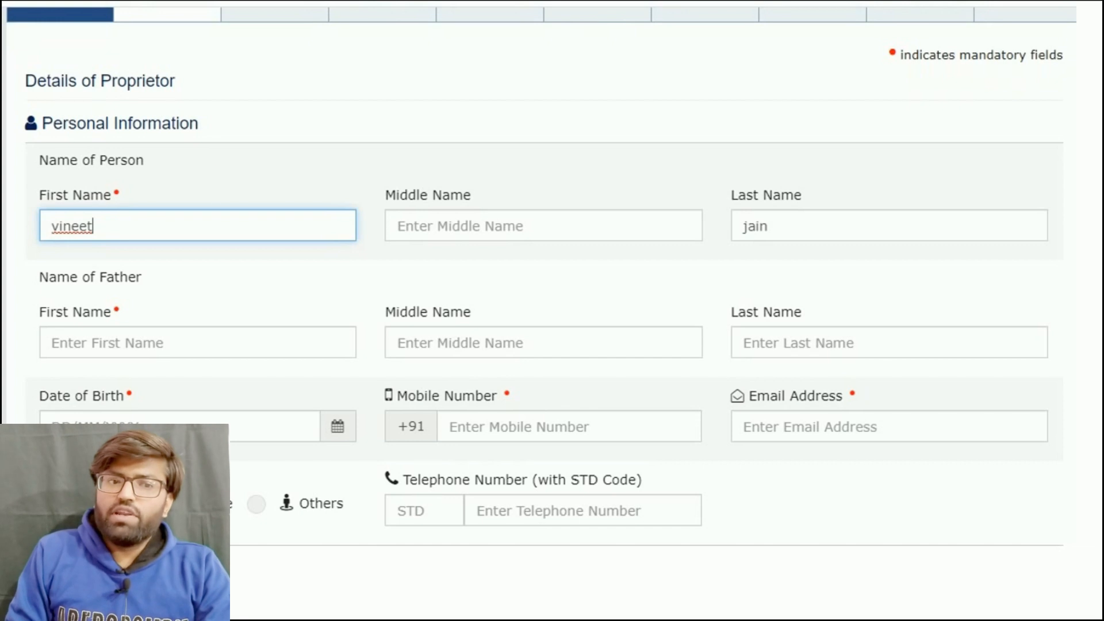
- Tick the proprietor's First Name, Middle Name and Last Name fields under Name of Person
drag(130, 197, 152, 191)
drag(526, 192, 543, 188)
drag(802, 189, 826, 180)
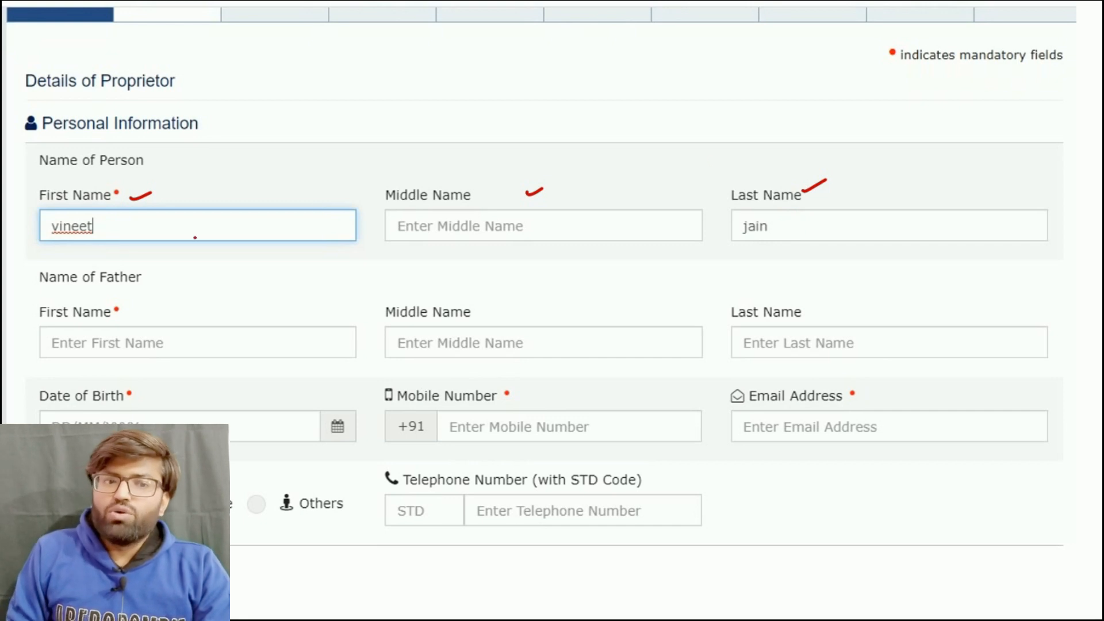
- Tick Name of Father, Date of Birth, Mobile Number and Email Address in red ink and mark the Telephone Number field
drag(148, 280, 175, 270)
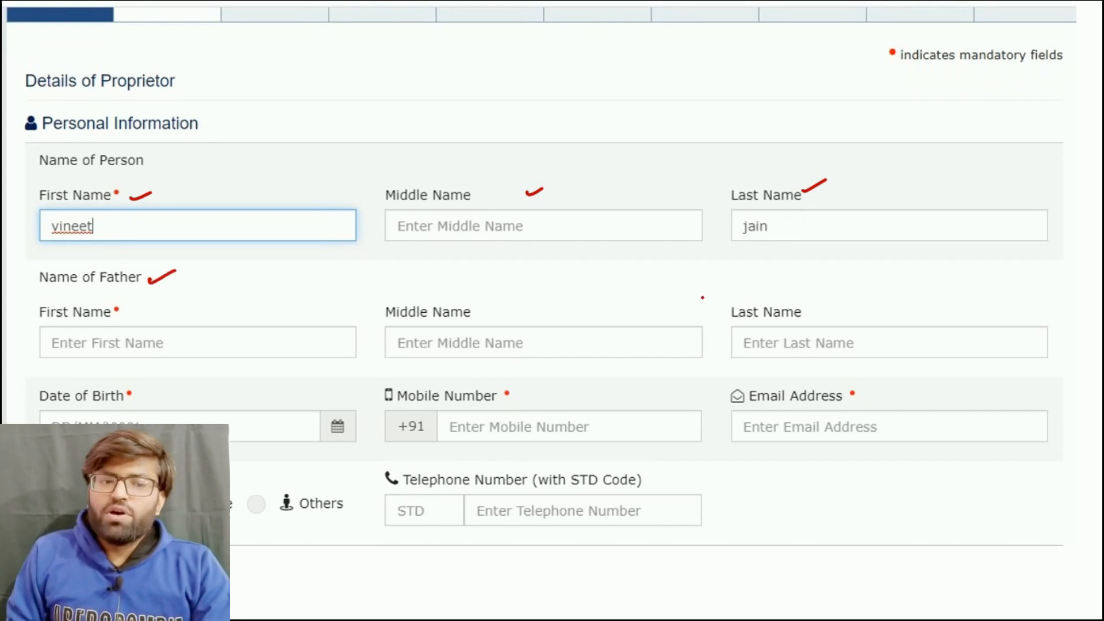
drag(134, 393, 157, 388)
drag(545, 393, 570, 389)
drag(873, 392, 904, 390)
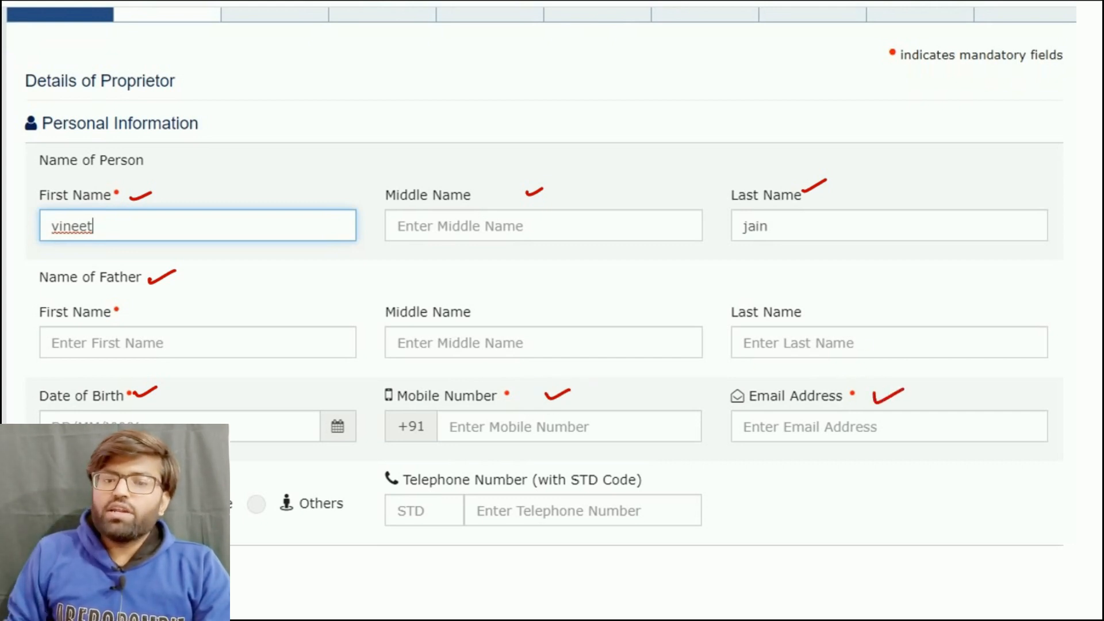
drag(647, 485, 645, 509)
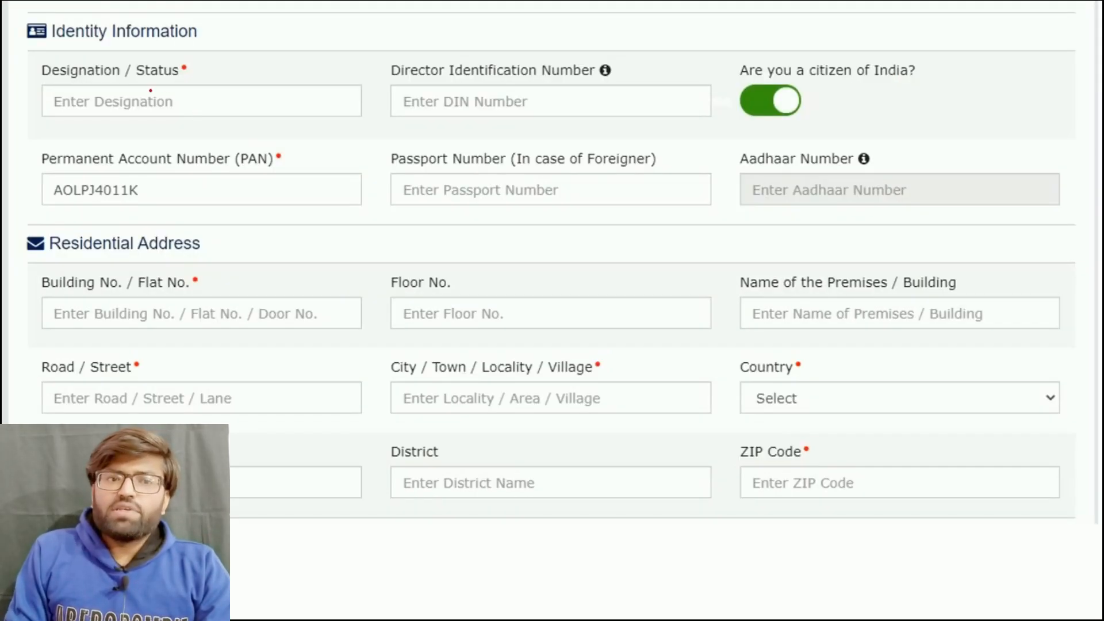
- Tick Designation / Status, handwrite "Pro" in its field, and underline Director Identification Number under Identity Information
drag(210, 79, 224, 69)
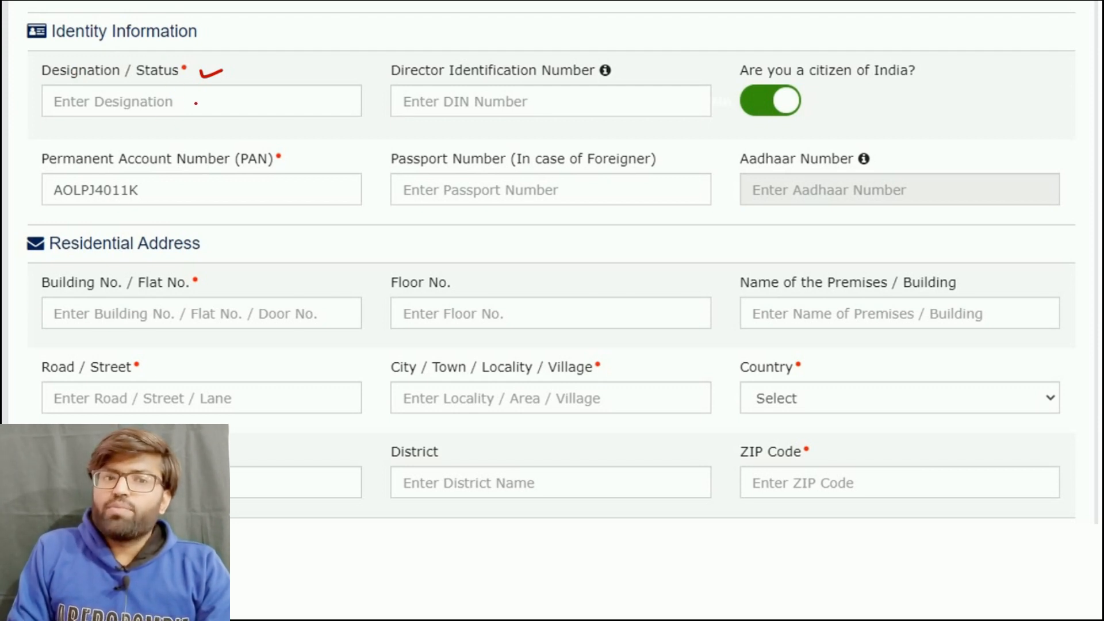
mouse_move(200, 96)
mouse_down()
mouse_move(200, 111)
mouse_move(200, 103)
mouse_up()
drag(205, 109, 225, 104)
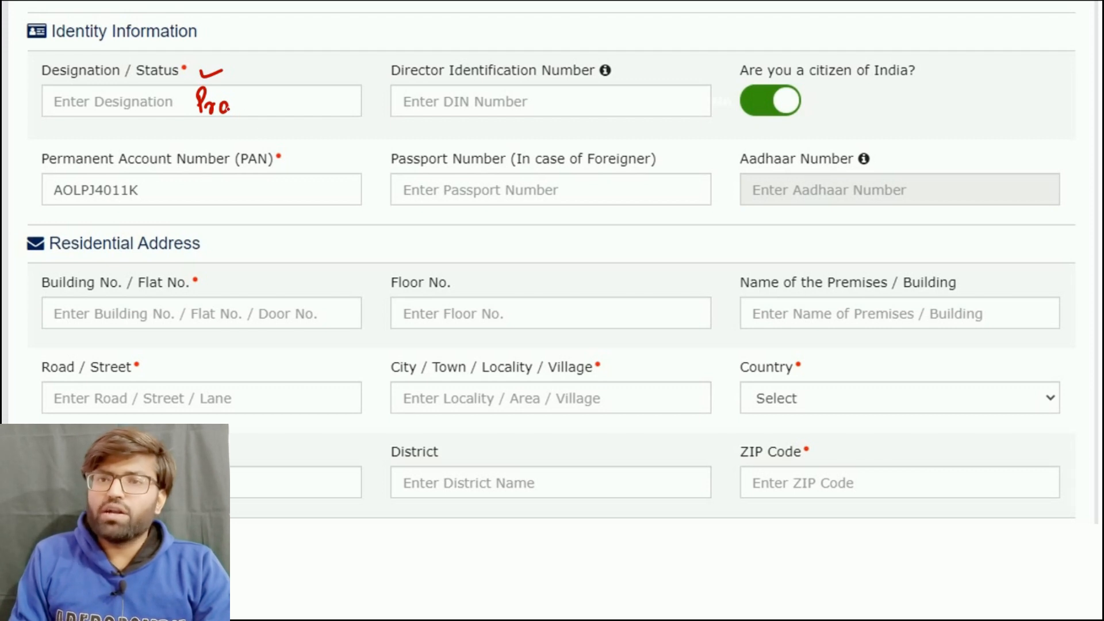
mouse_move(536, 96)
mouse_down()
mouse_move(547, 104)
mouse_move(530, 107)
mouse_up()
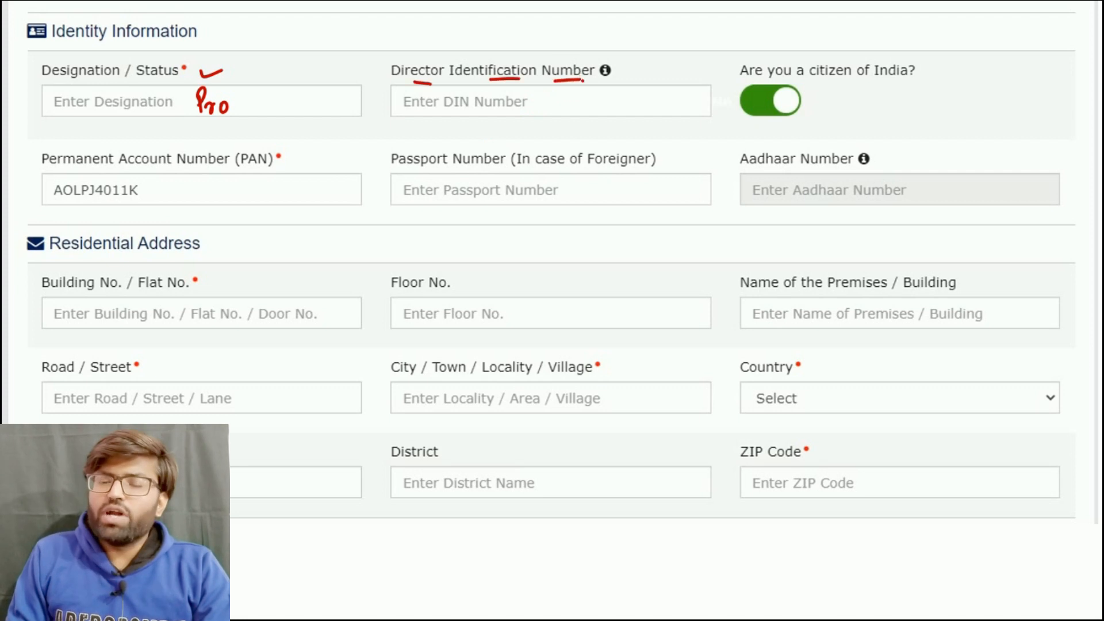
drag(623, 115, 634, 116)
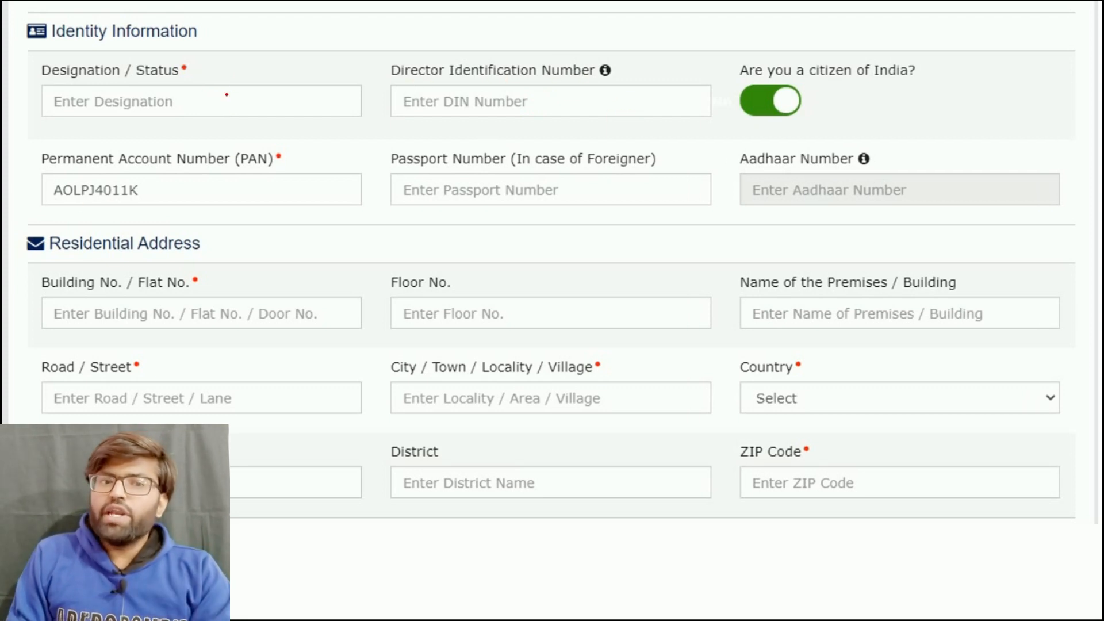
drag(230, 85, 280, 79)
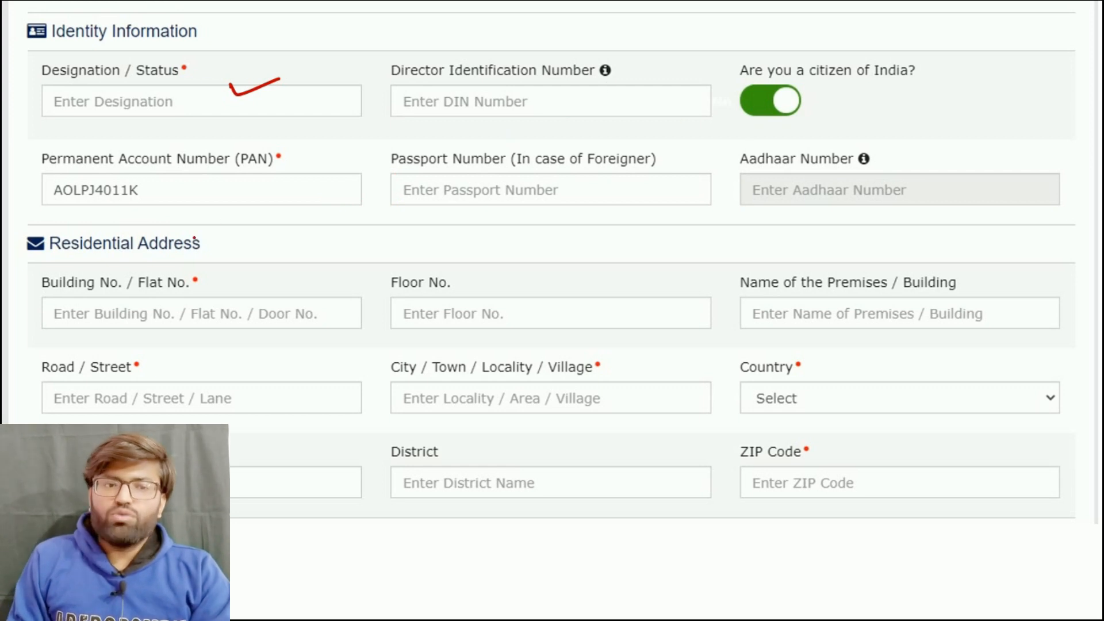
- Underline the Residential Address heading and mark its flat number, floor, premises, city and country fields in red ink
drag(83, 256, 108, 256)
drag(142, 254, 169, 253)
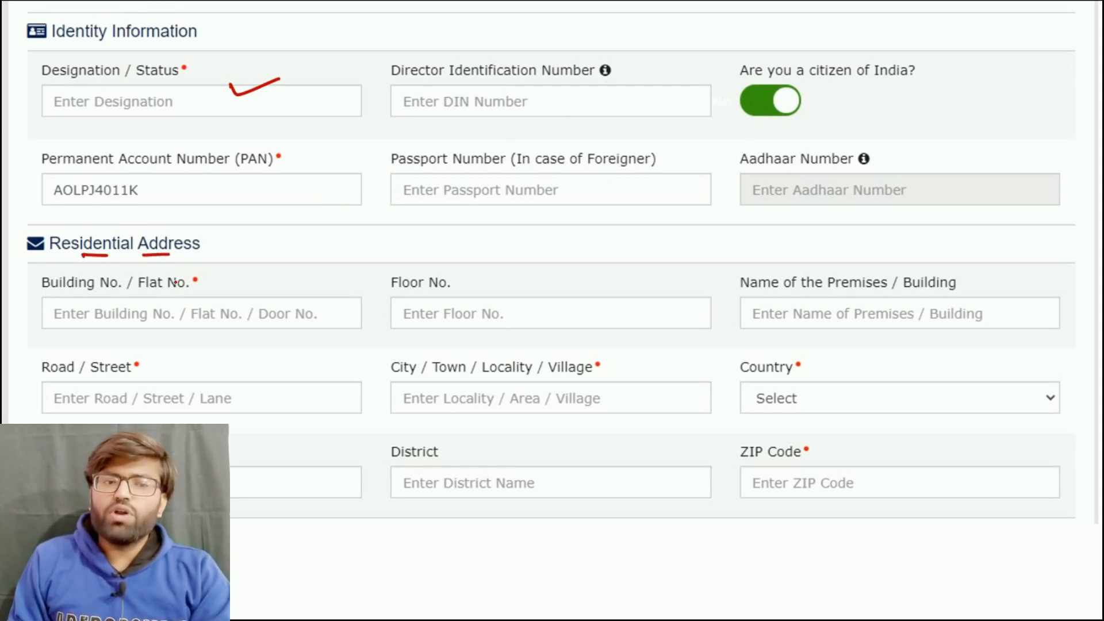
drag(147, 291, 175, 290)
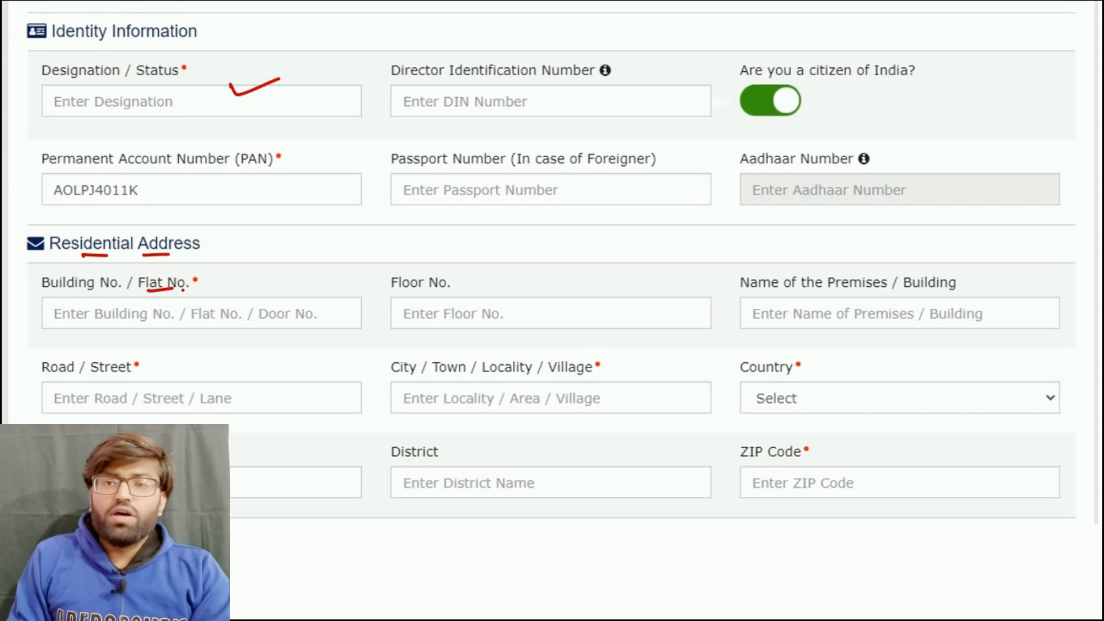
drag(273, 277, 299, 275)
drag(464, 283, 490, 277)
drag(959, 266, 985, 266)
drag(618, 365, 644, 364)
drag(848, 358, 875, 352)
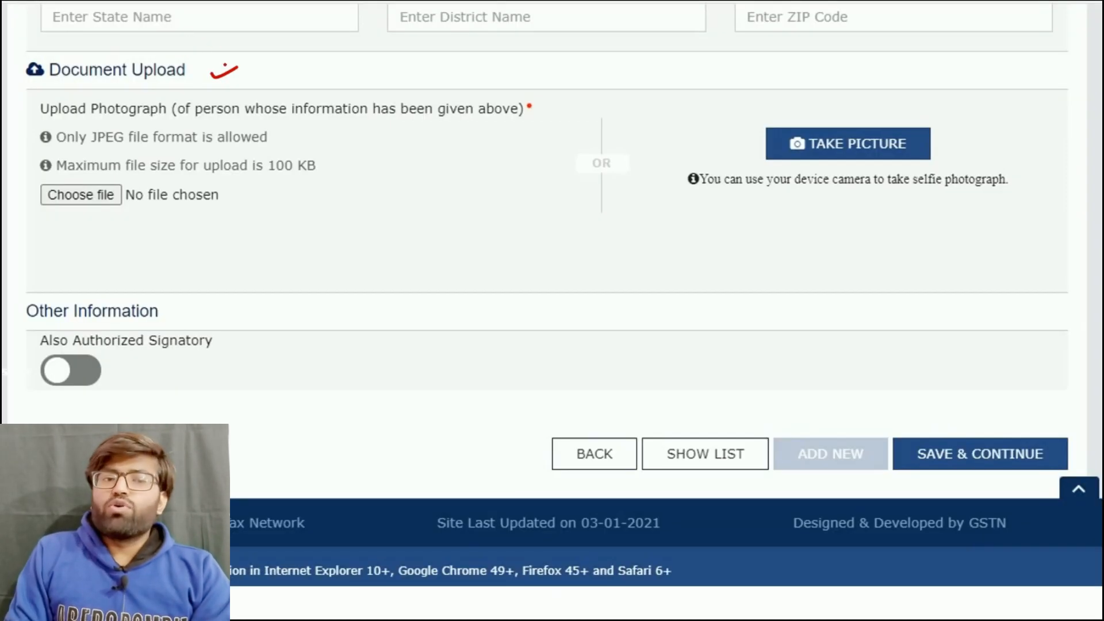
- Mark Document Upload and its 100 KB limit, the Also Authorized Signatory label and toggle, and the Save & Continue option
mouse_move(236, 68)
mouse_down()
mouse_move(244, 57)
mouse_move(238, 70)
mouse_up()
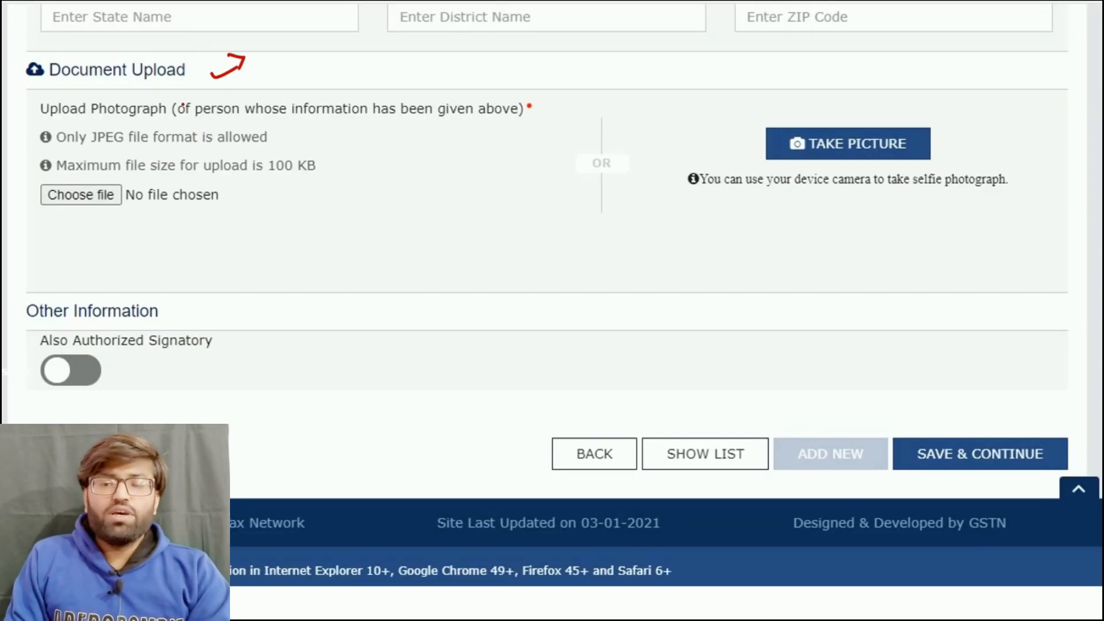
drag(275, 174, 303, 181)
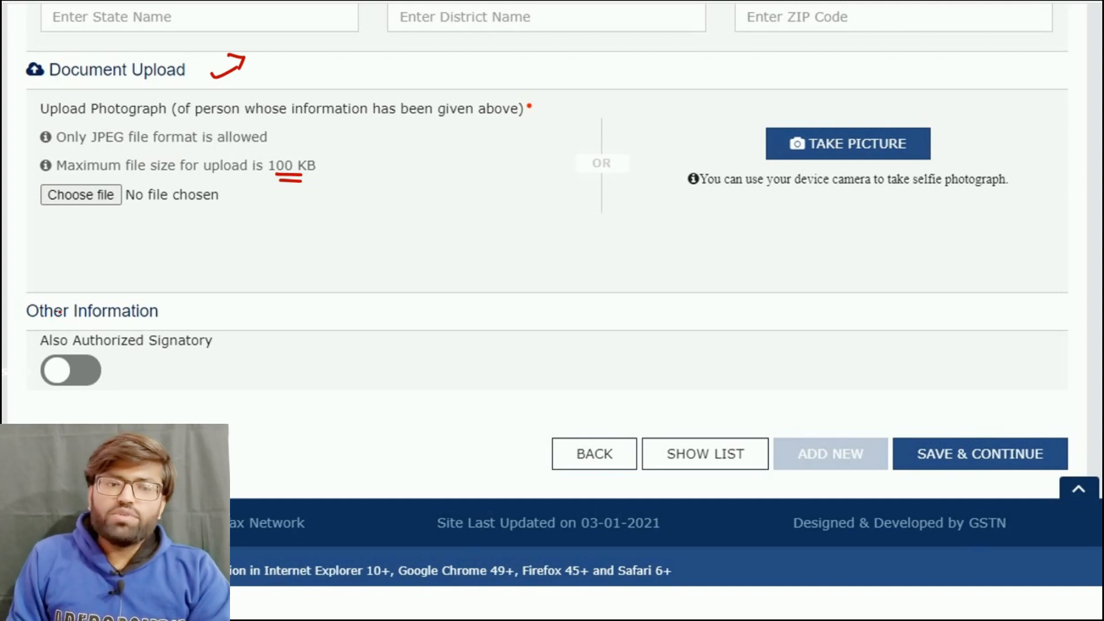
drag(50, 349, 187, 355)
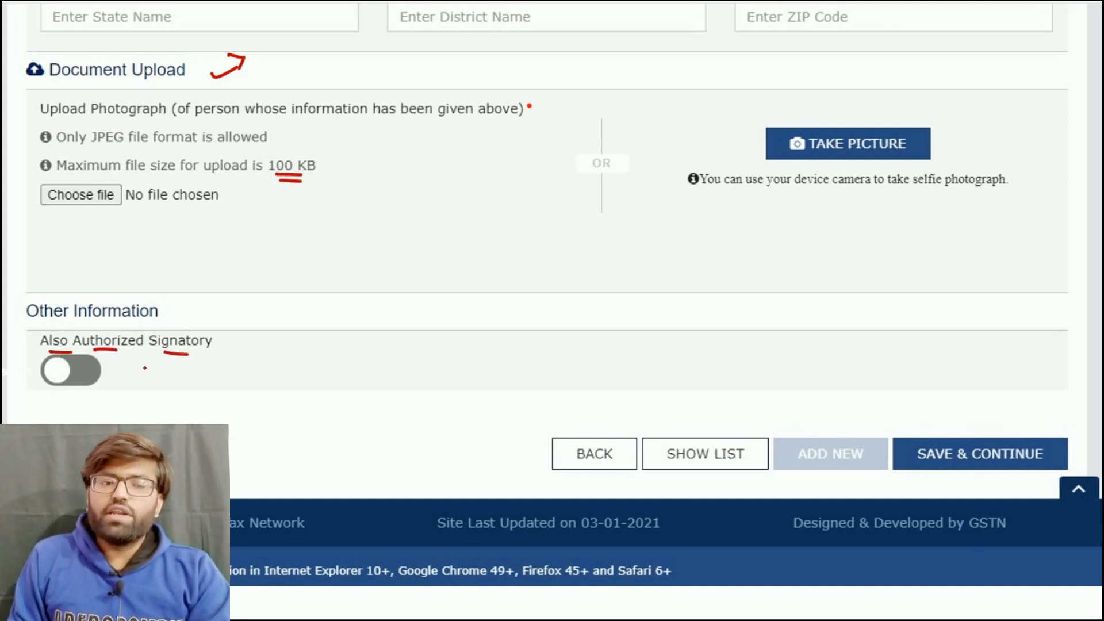
drag(49, 371, 46, 364)
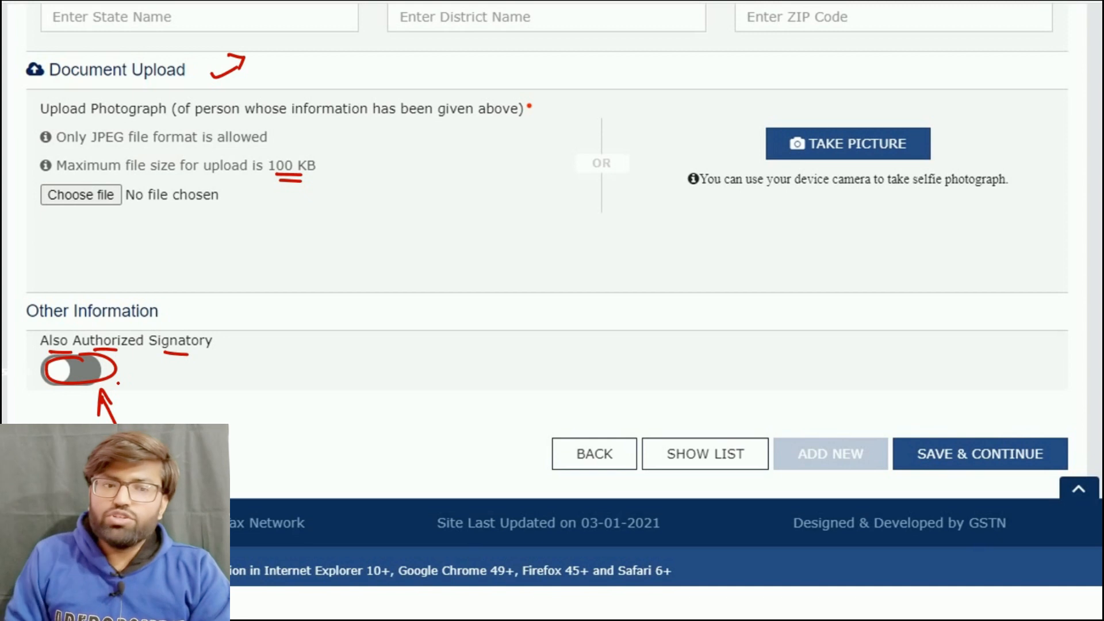
drag(257, 339, 230, 344)
mouse_move(227, 336)
mouse_down()
mouse_move(213, 346)
mouse_move(230, 360)
mouse_up()
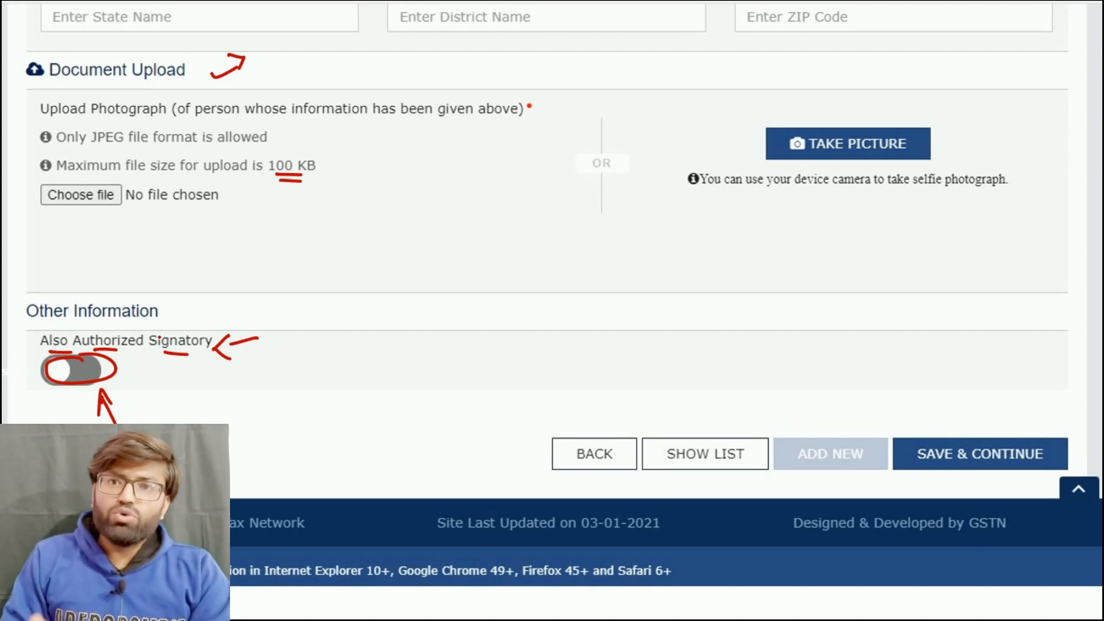
drag(60, 371, 88, 368)
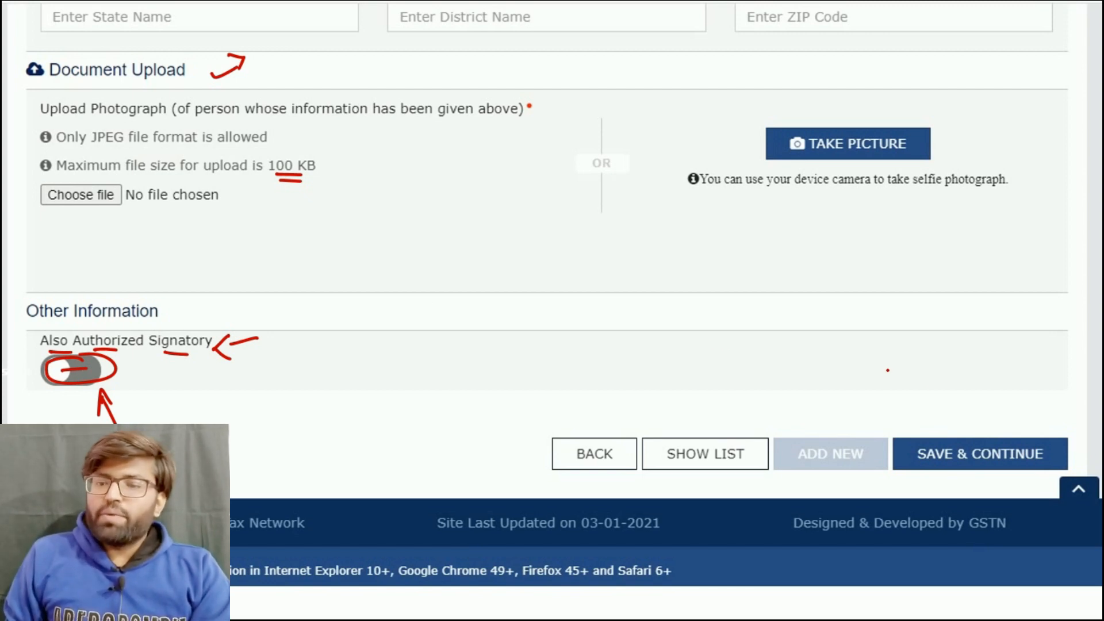
mouse_move(929, 383)
mouse_down()
mouse_move(932, 424)
mouse_move(945, 406)
mouse_up()
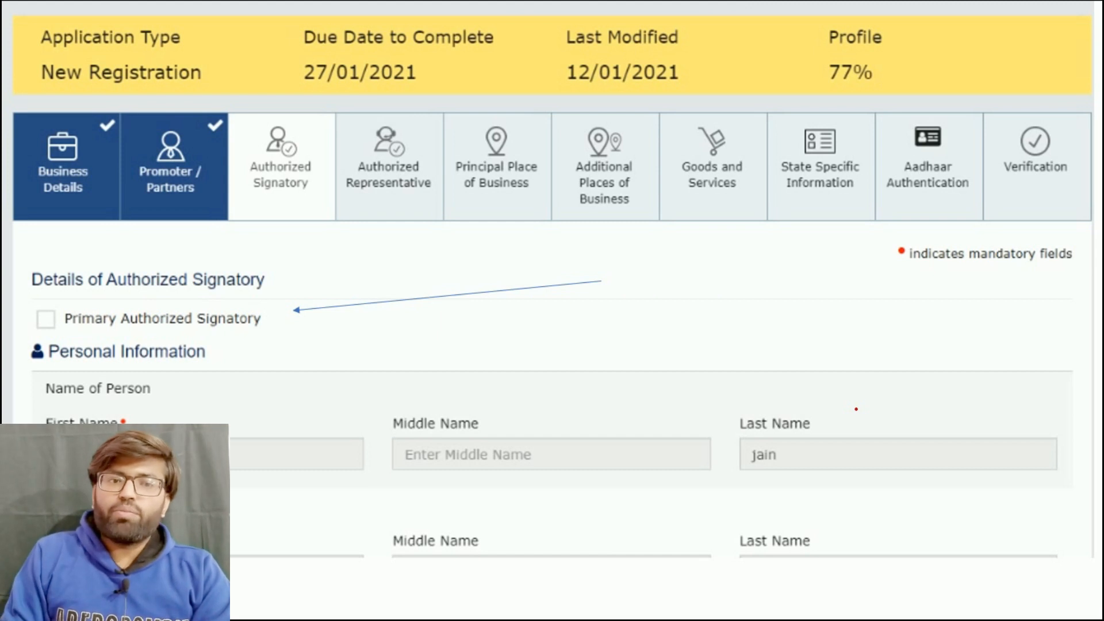
- Tick Promoter / Partners and the Profile percentage, and underline the Authorized Signatory section in the application overview
mouse_move(169, 196)
mouse_down()
mouse_move(180, 205)
mouse_move(198, 192)
mouse_up()
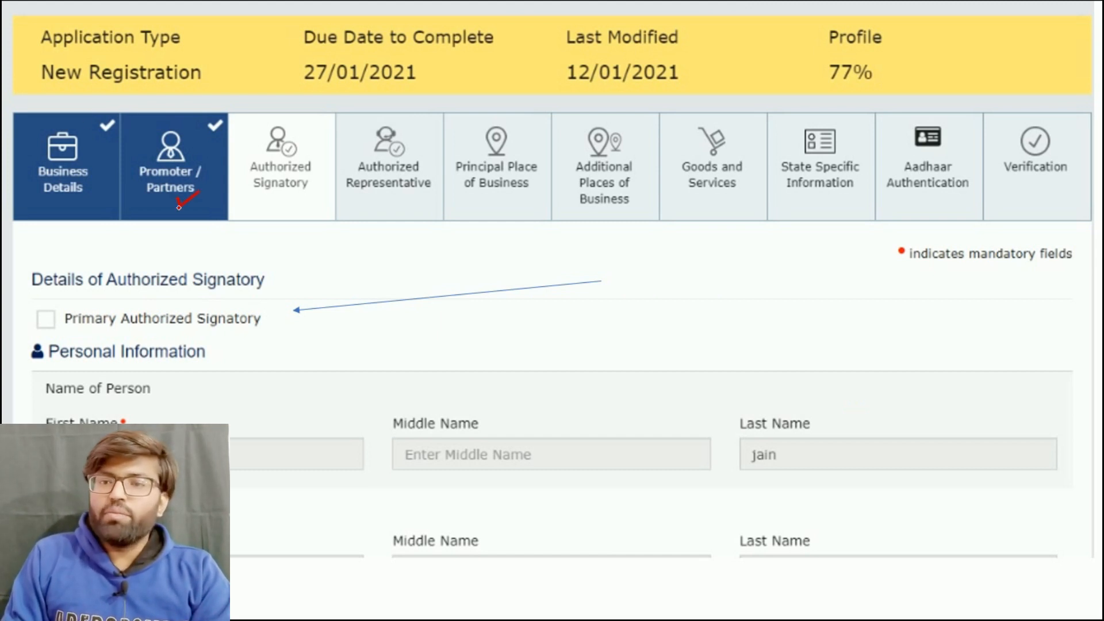
drag(887, 68, 909, 62)
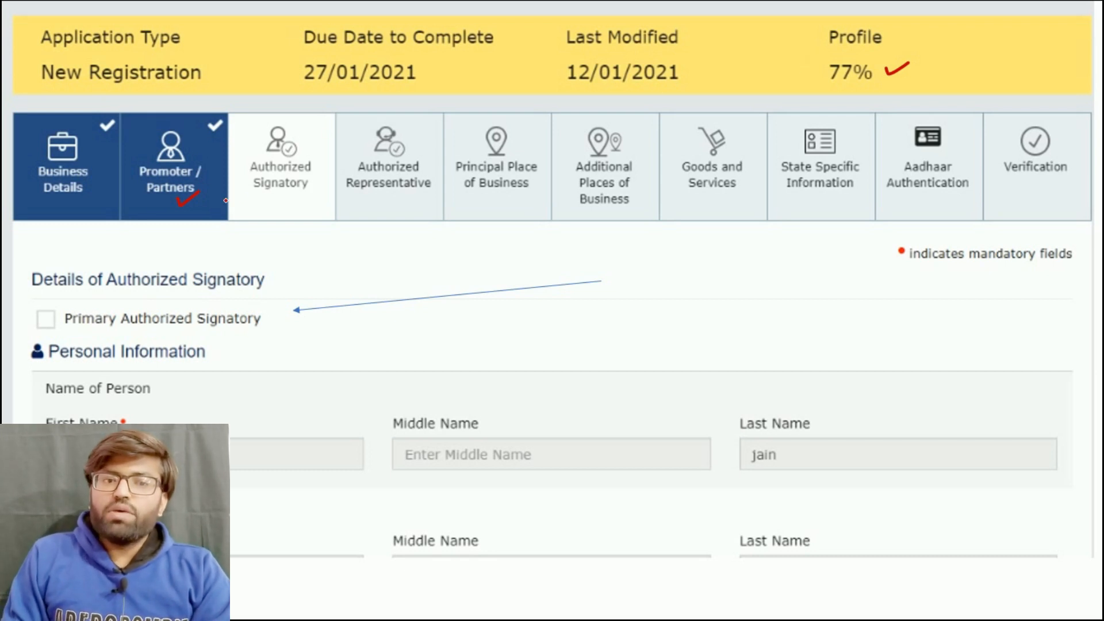
mouse_move(268, 173)
mouse_down()
mouse_move(281, 172)
mouse_move(282, 193)
mouse_up()
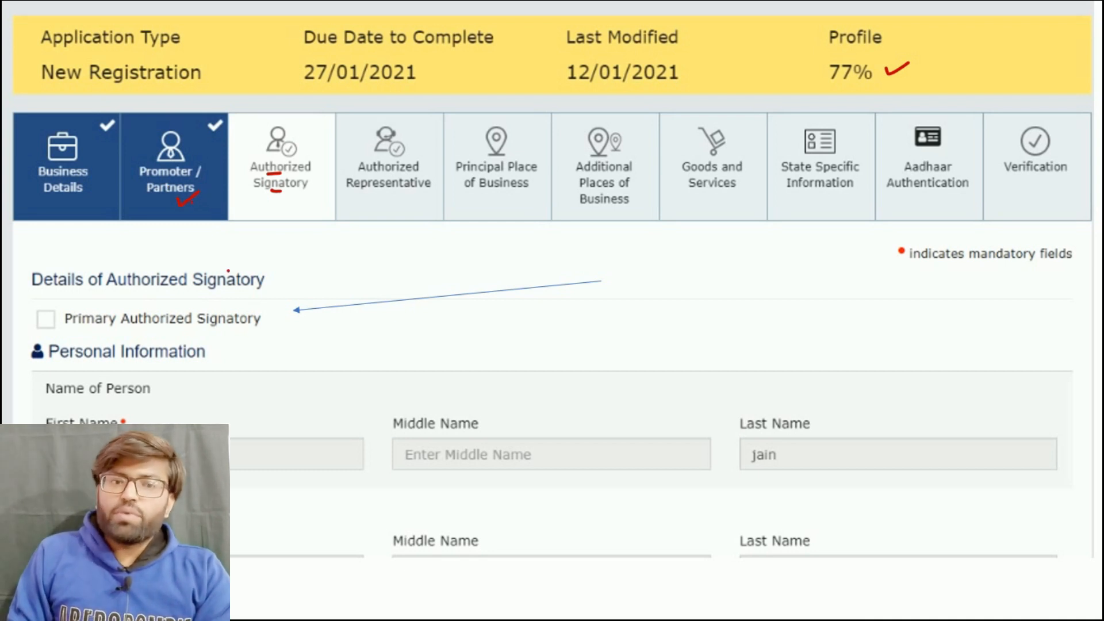
- Tick the Primary Authorized Signatory checkbox in red ink and underline its label
drag(35, 318, 57, 305)
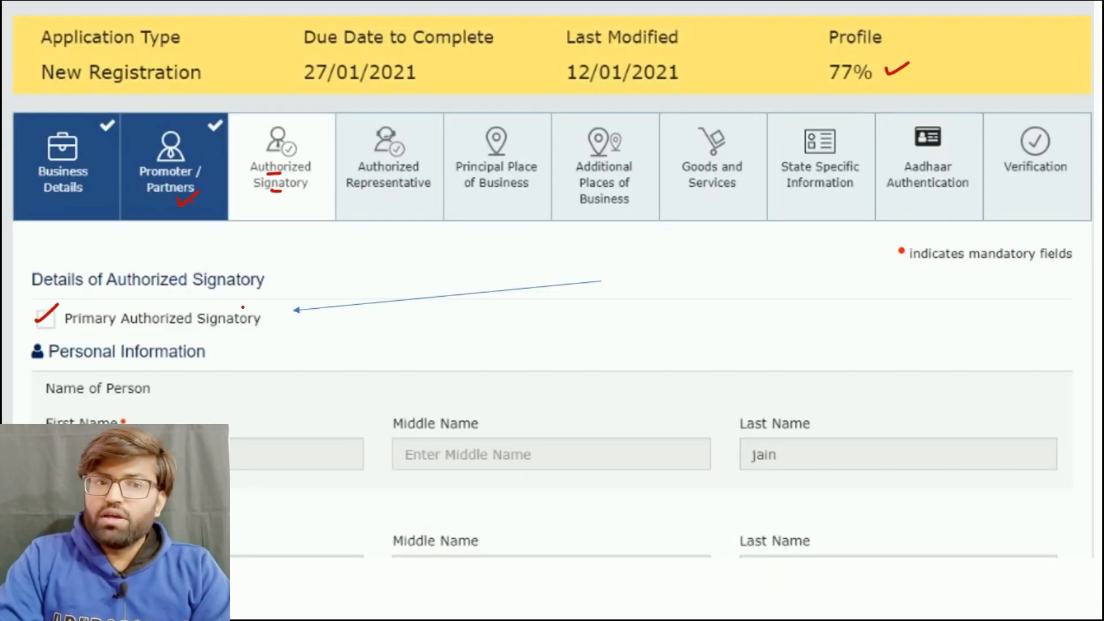
drag(83, 328, 105, 328)
drag(167, 330, 223, 324)
drag(29, 323, 65, 304)
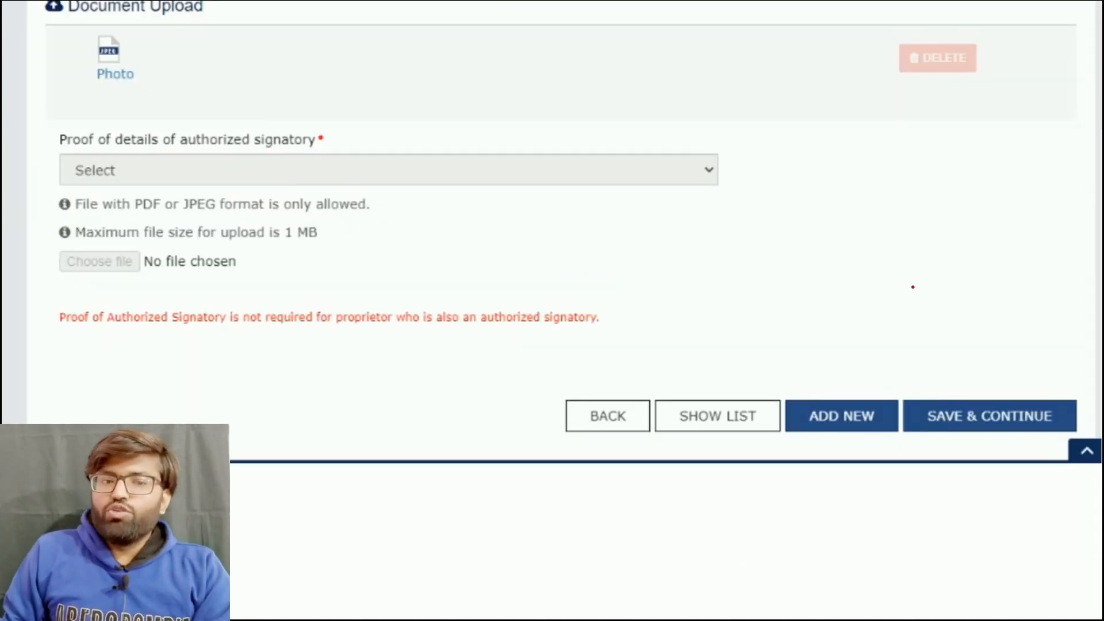
- Mark Save & Continue below the signatory proof, tick the Profile percentage, and continue past Authorized Representative to Principal Place of Business
mouse_move(939, 343)
mouse_down()
mouse_move(939, 396)
mouse_move(953, 377)
mouse_up()
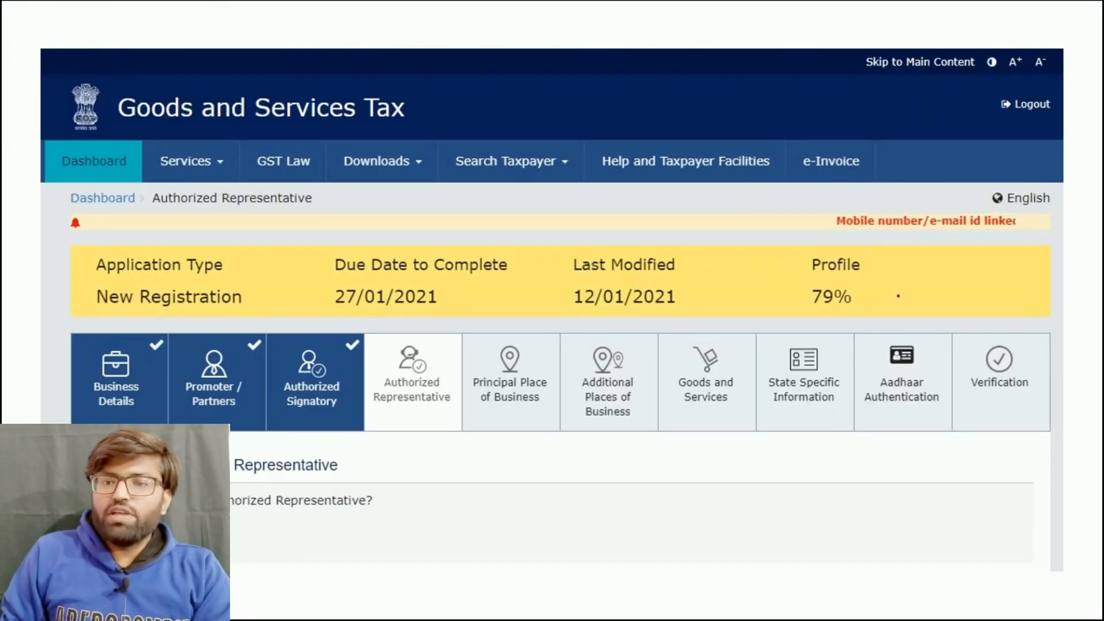
mouse_move(859, 292)
mouse_down()
mouse_move(864, 302)
mouse_move(890, 285)
mouse_up()
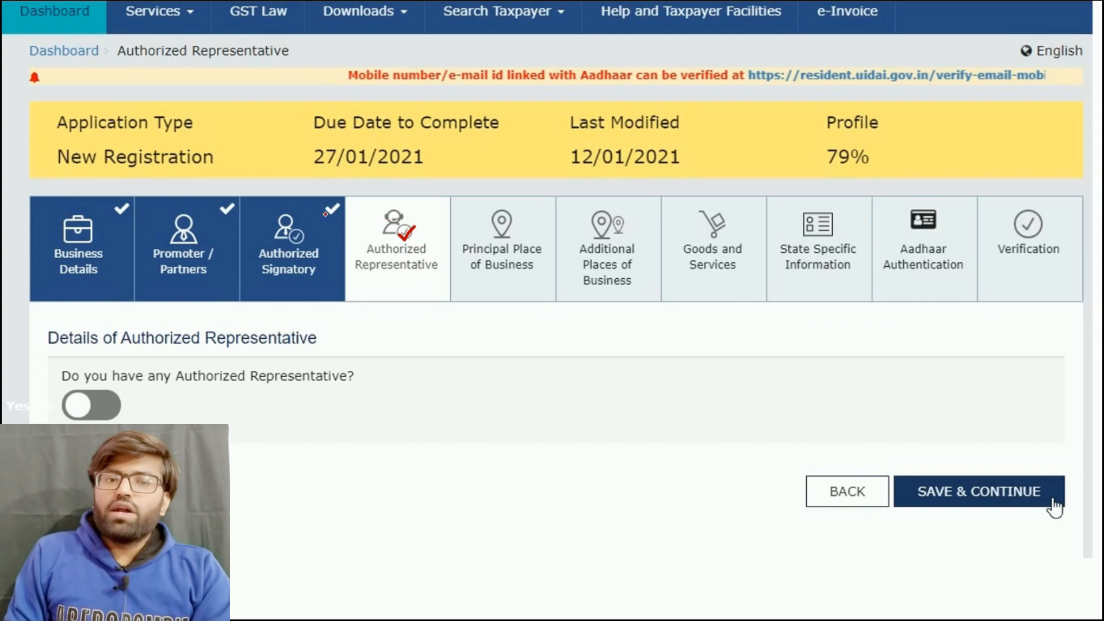
click(1053, 502)
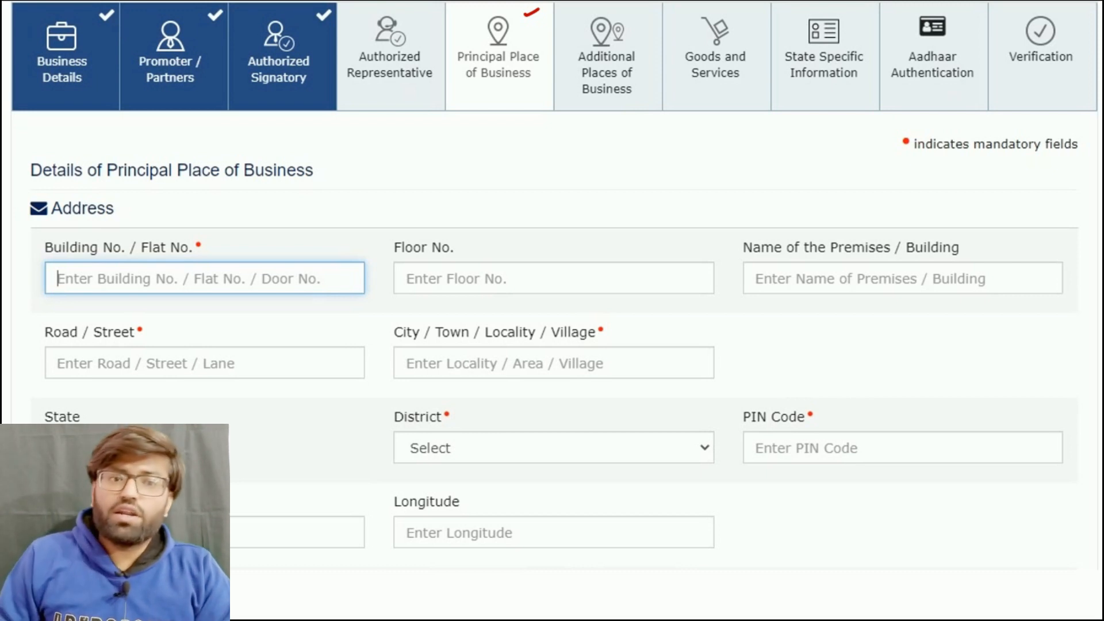
- Draw an arrow to the Principal Place of Business address fields and tick the Longitude field
mouse_move(367, 176)
mouse_down()
mouse_move(352, 220)
mouse_move(362, 218)
mouse_up()
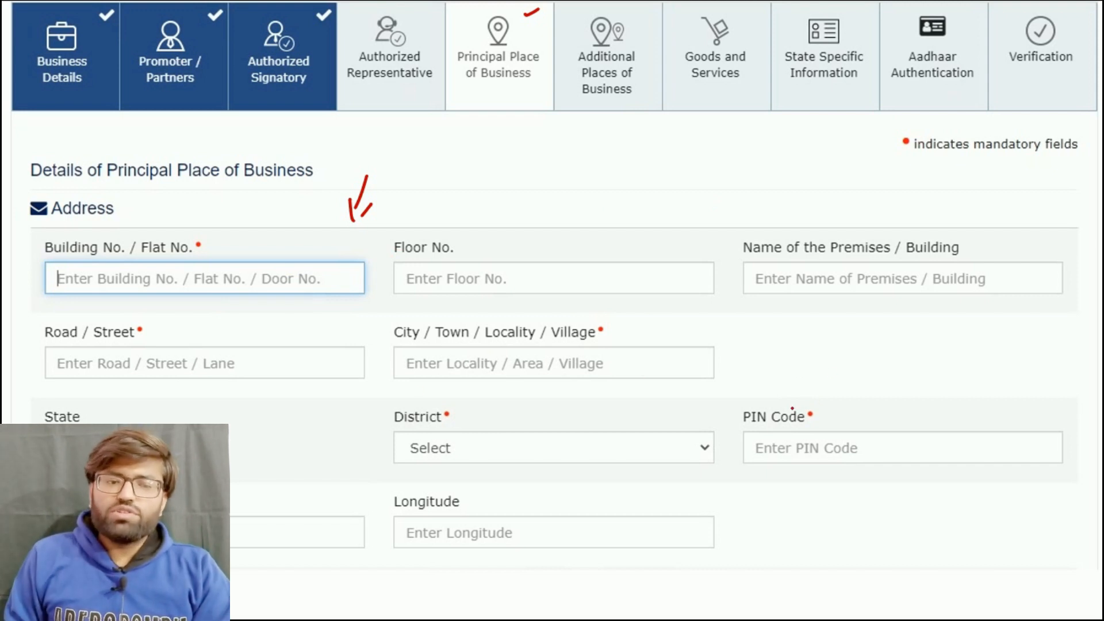
drag(469, 493, 490, 486)
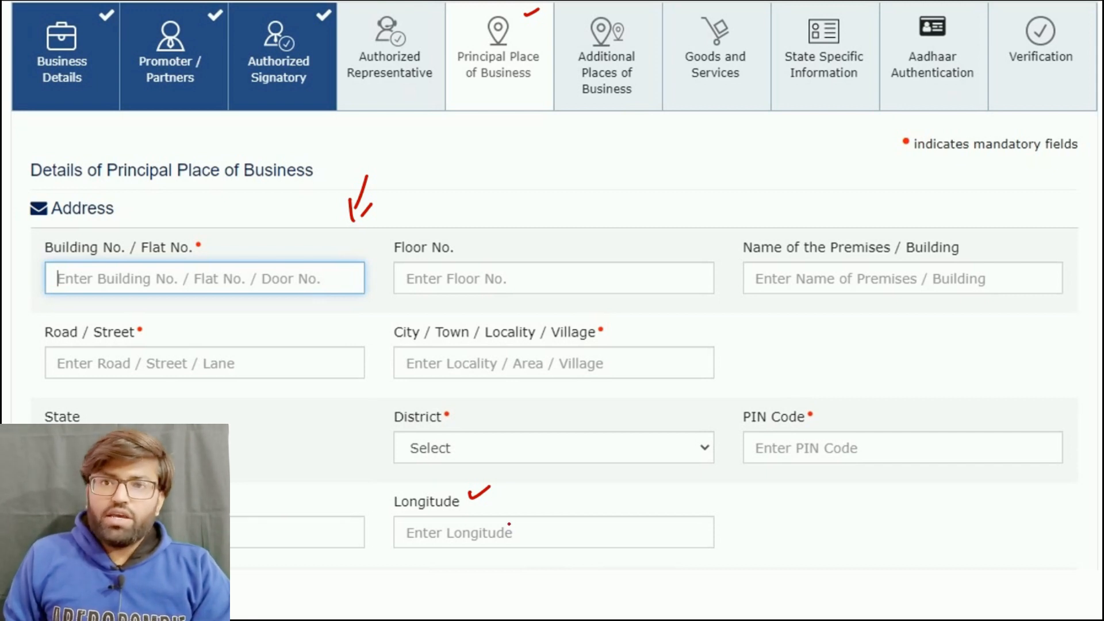
key(e)
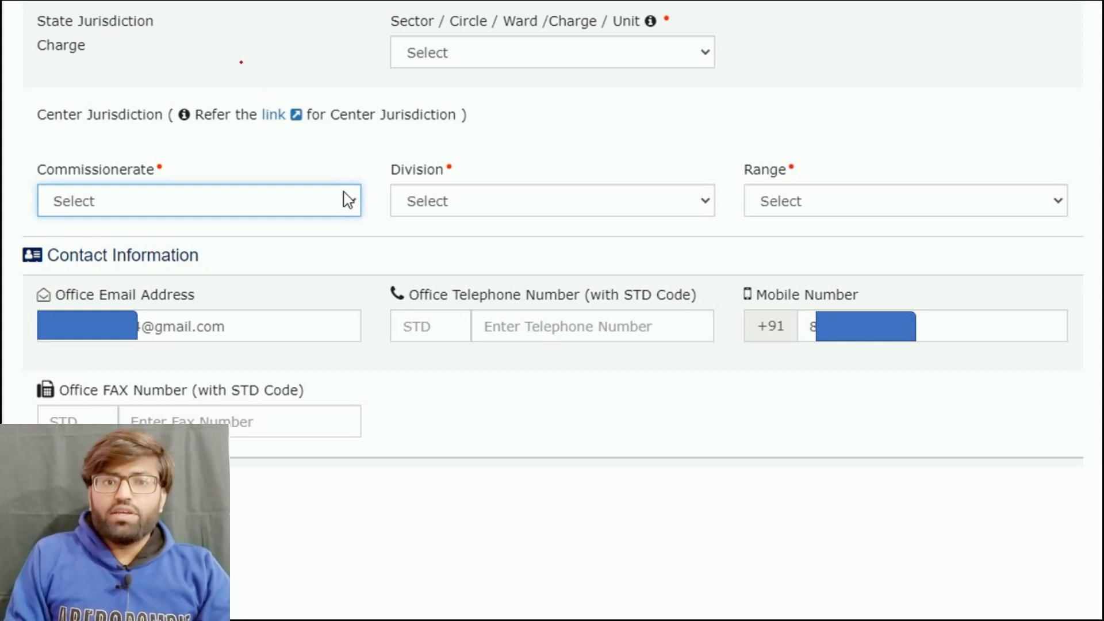
- Mark the Sector / Circle / Ward / Charge / Unit list and the Center Jurisdiction link in red ink
key(e)
drag(702, 55, 707, 57)
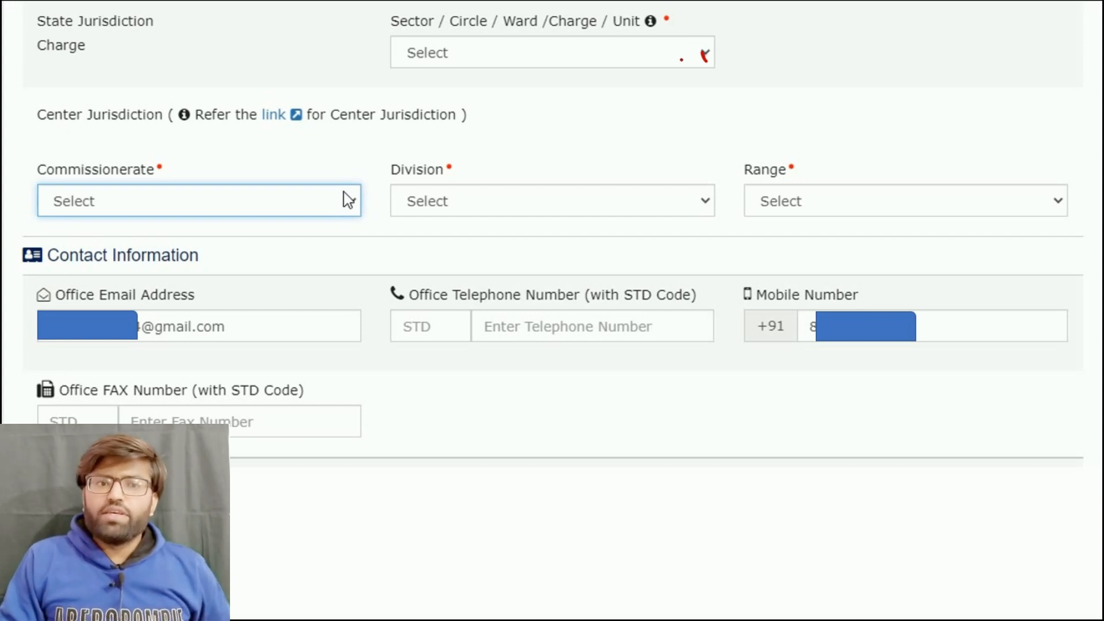
mouse_move(279, 94)
mouse_down()
mouse_move(305, 96)
mouse_move(337, 74)
mouse_move(333, 89)
mouse_up()
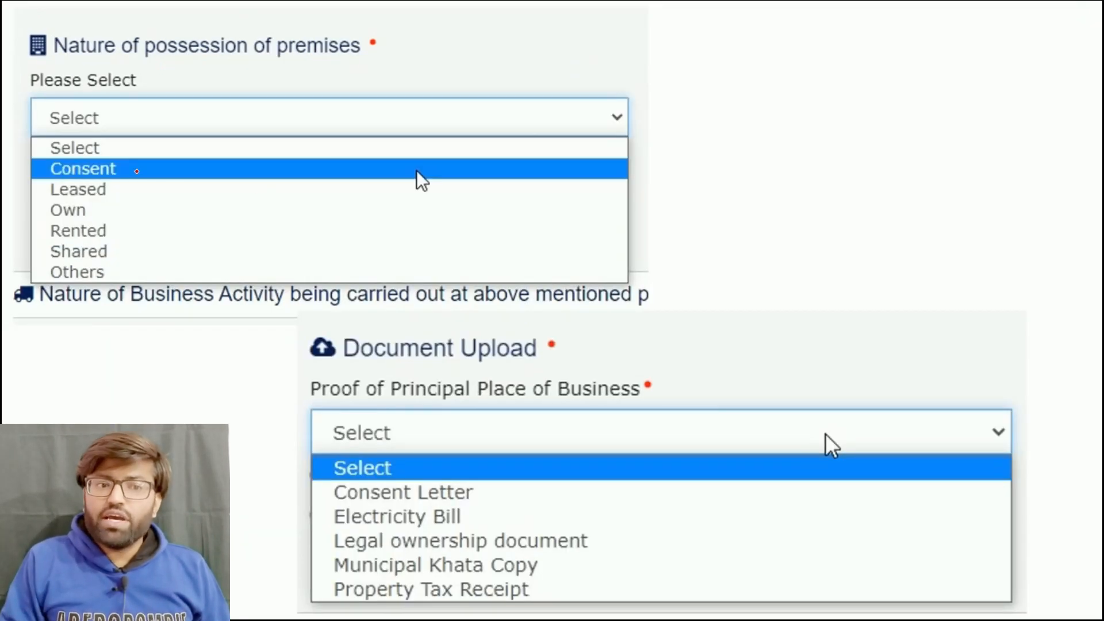
- Tick Consent, Leased, Own, Rented, Shared and Others under Nature of possession of premises and bracket the options together
drag(133, 162, 189, 138)
drag(125, 187, 163, 174)
mouse_move(119, 213)
mouse_down()
mouse_move(157, 196)
mouse_move(164, 212)
mouse_up()
drag(120, 251, 158, 234)
drag(115, 275, 148, 259)
click(162, 252)
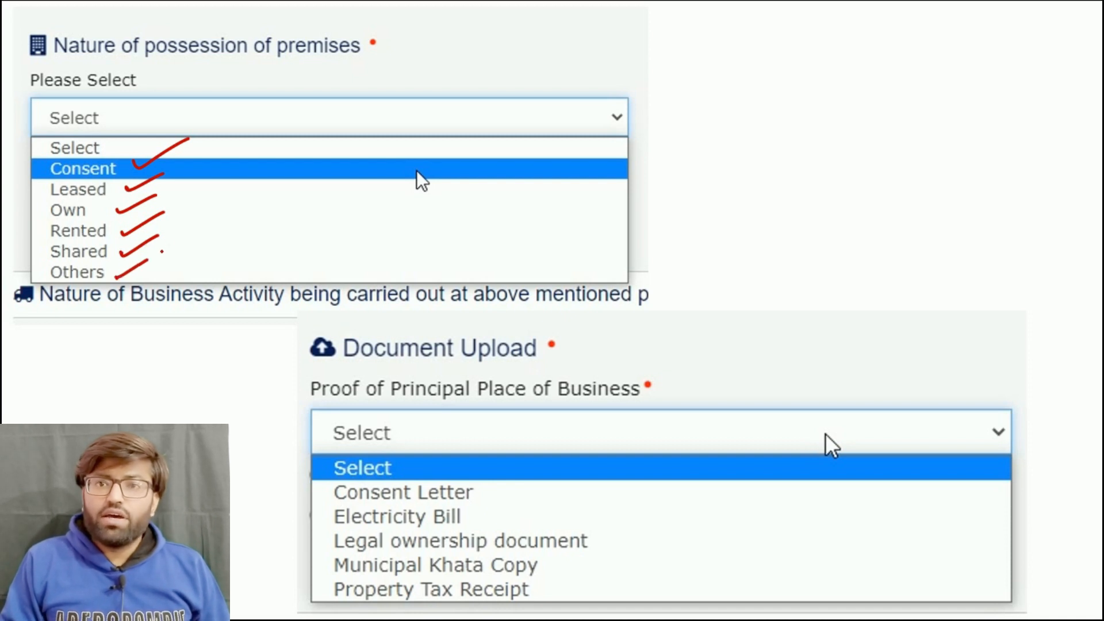
mouse_move(201, 121)
mouse_down()
mouse_move(206, 239)
mouse_move(191, 300)
mouse_up()
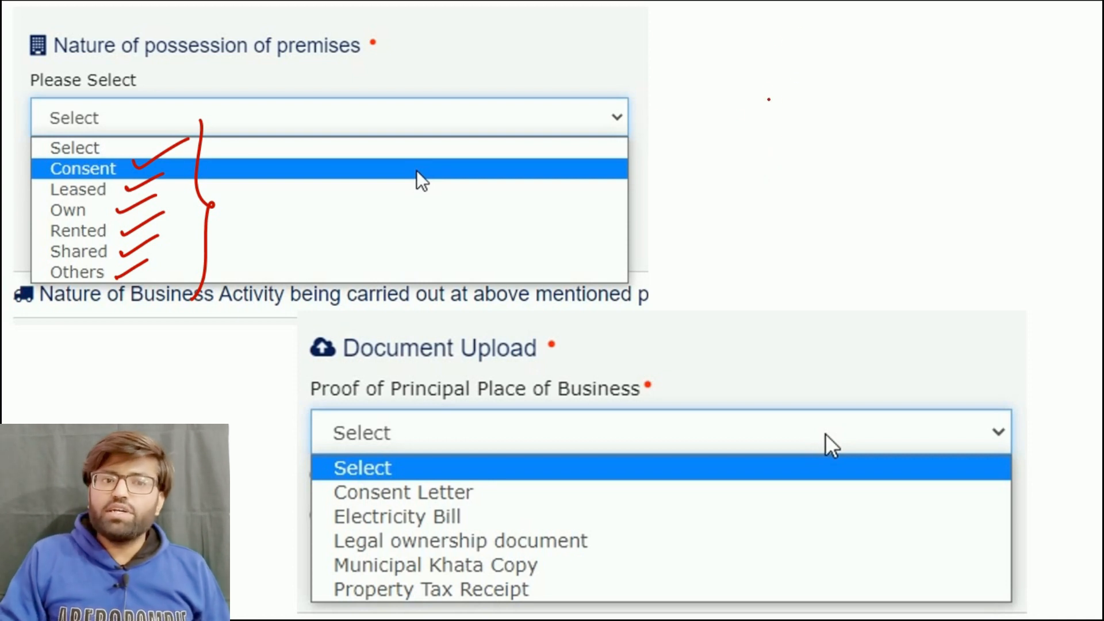
- Draw an arrow out from the Consent option and tick Consent Letter under Proof of Principal Place of Business
drag(616, 168, 670, 152)
drag(664, 138, 674, 162)
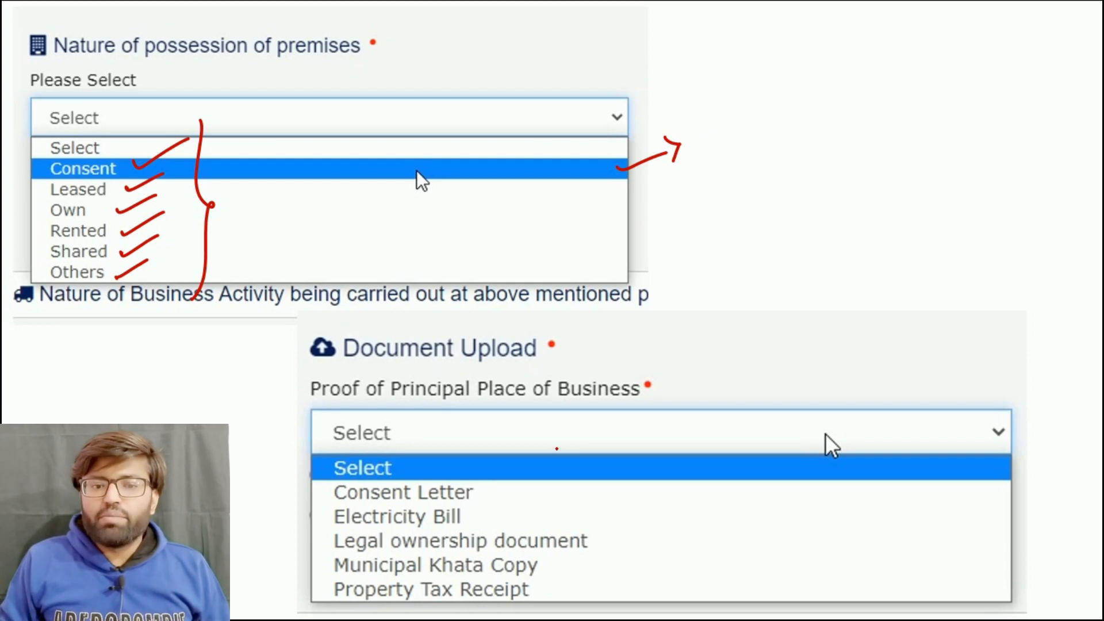
drag(557, 490, 582, 477)
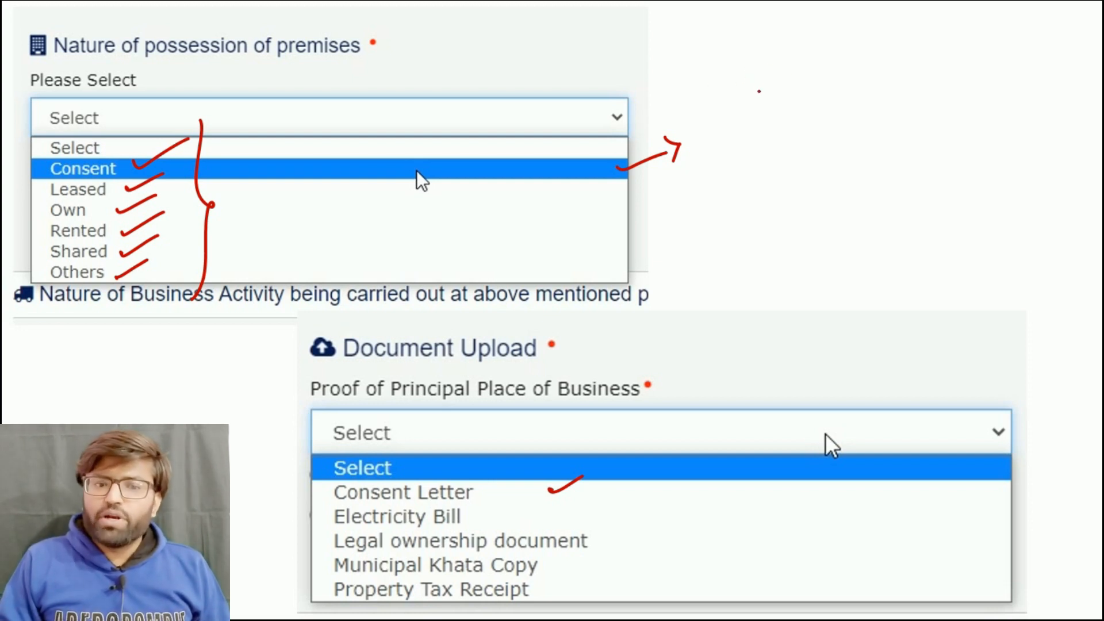
- Tick Legal ownership document as proof, add an arrowhead beside the Leased option, and draw a curved arrow up from Consent
drag(599, 539, 627, 528)
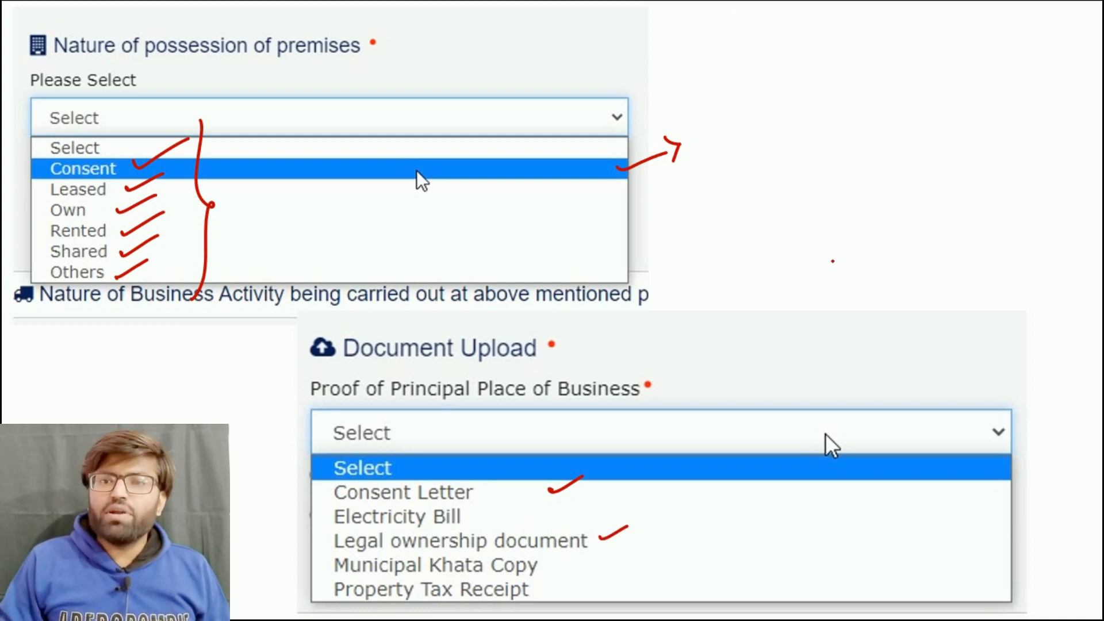
drag(152, 168, 165, 186)
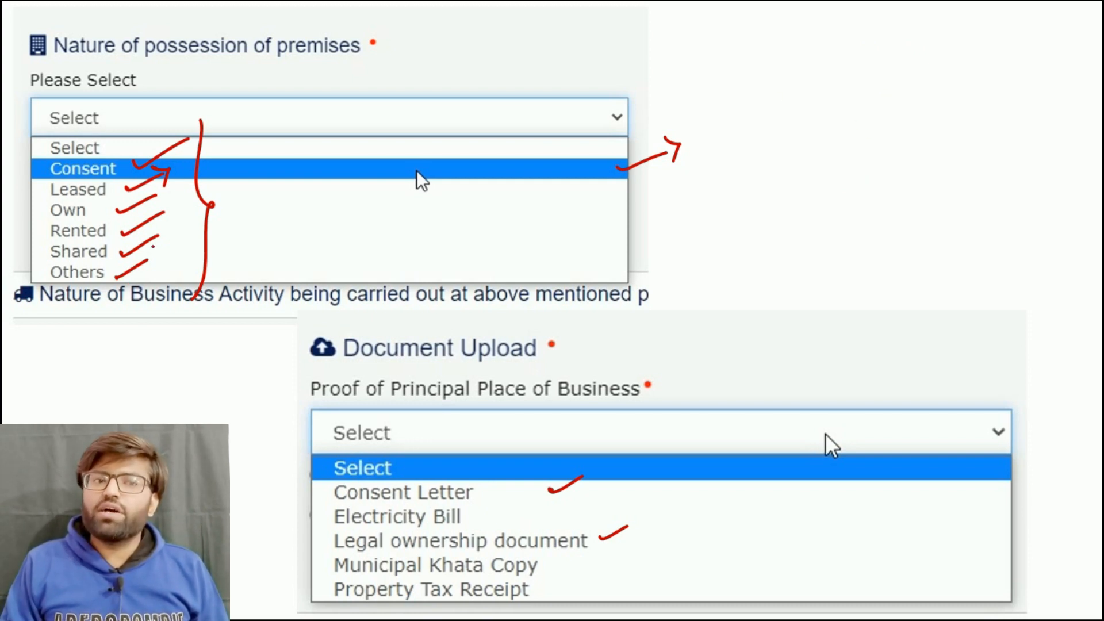
drag(125, 157, 257, 80)
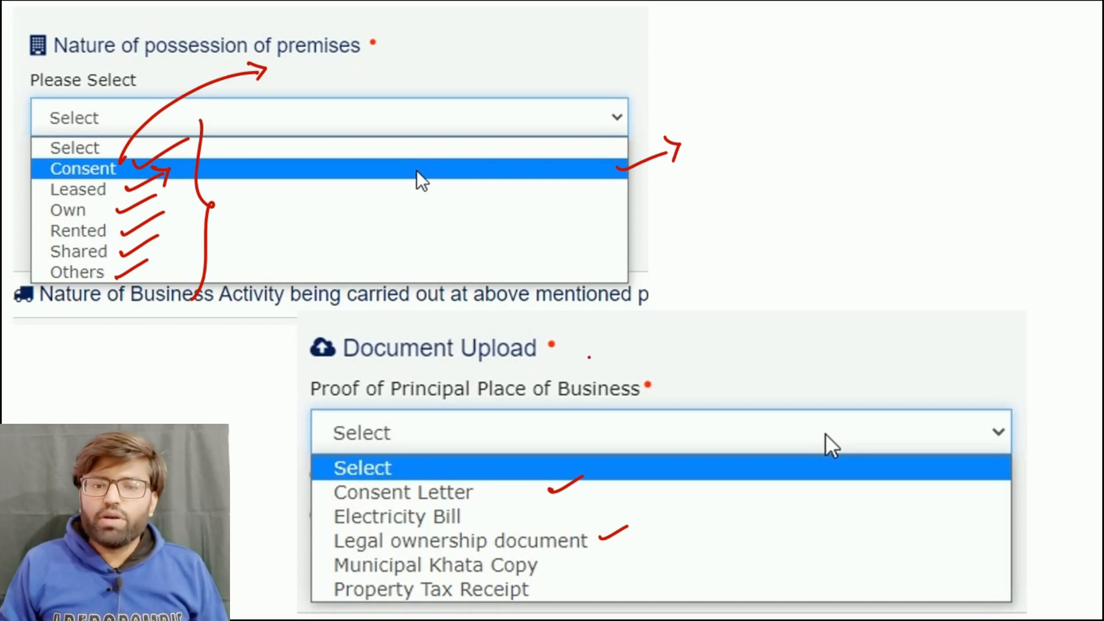
drag(601, 533, 635, 520)
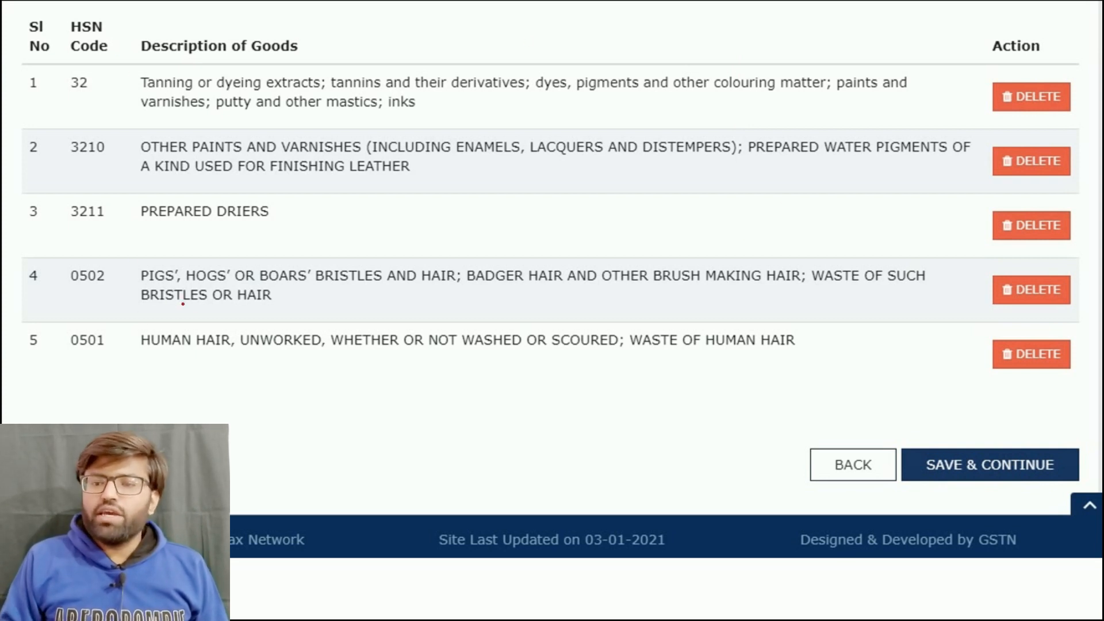
- Draw an arrow to Save & Continue below the goods list and tick the Goods and Services and State Specific Information sections
drag(960, 392, 971, 446)
drag(978, 425, 966, 456)
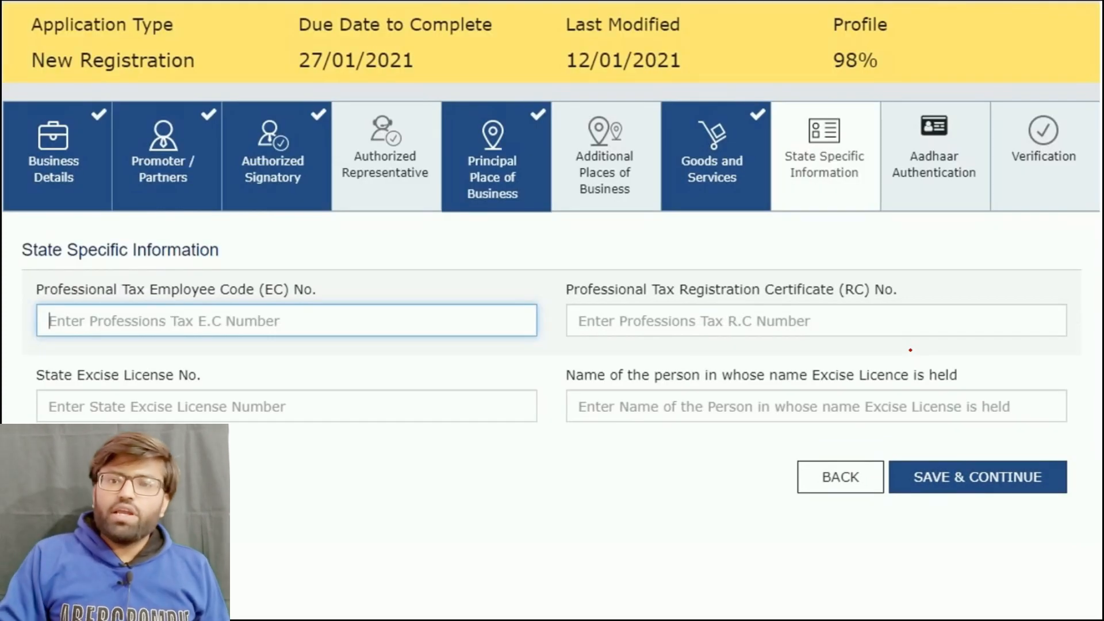
drag(695, 201, 716, 198)
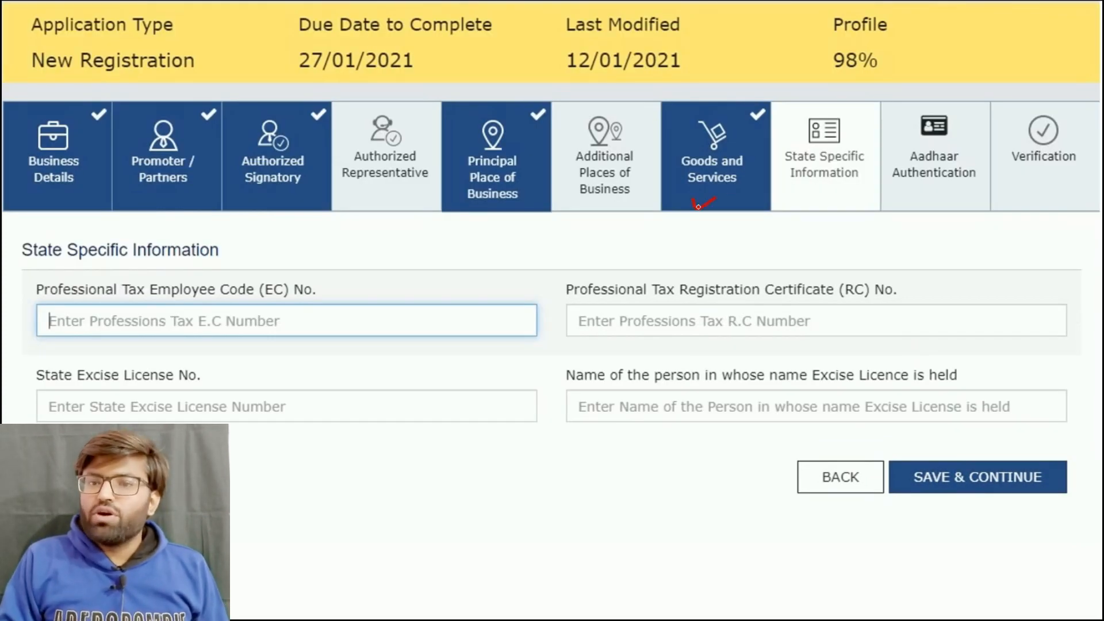
drag(814, 188, 838, 184)
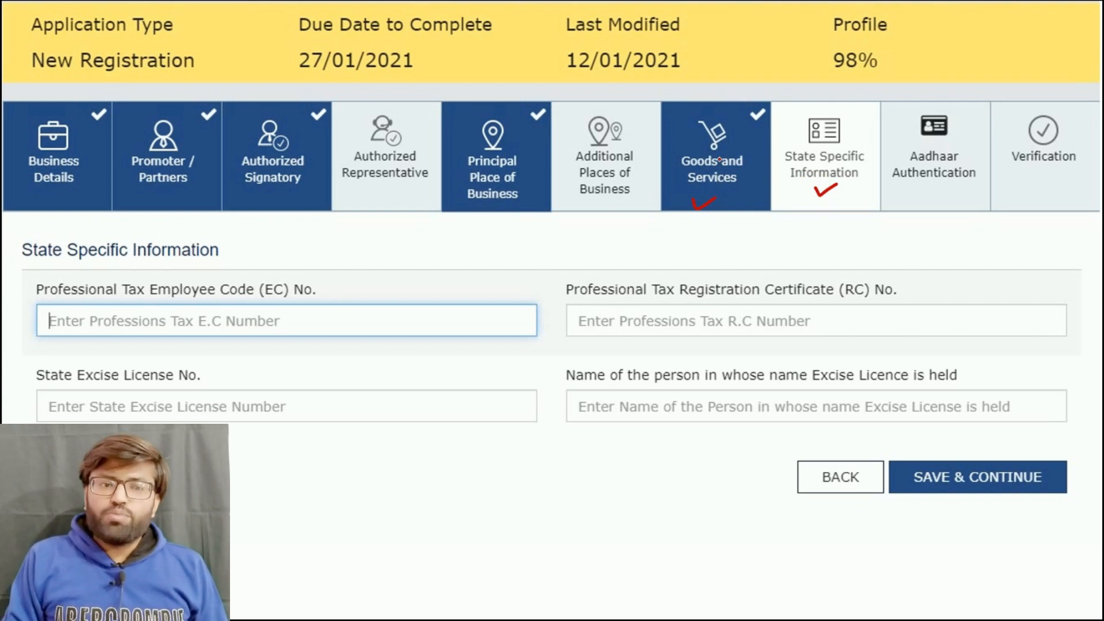
- Mark the four State Specific Information fields for professional tax and state excise in red, and draw an arrow to Save & Continue
drag(336, 282, 360, 278)
drag(924, 287, 948, 276)
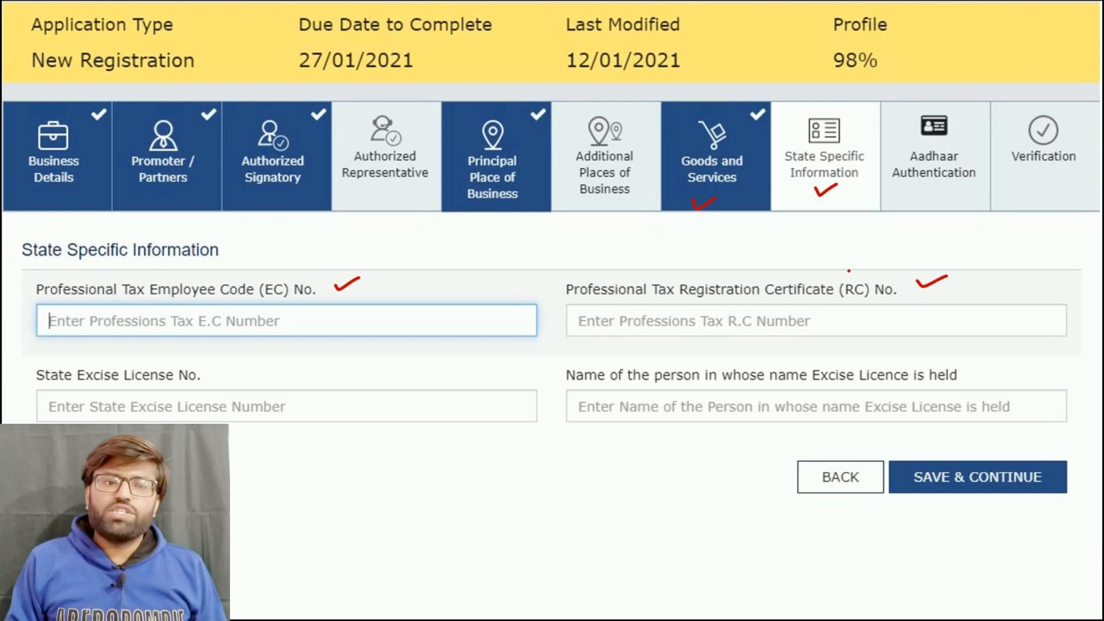
drag(212, 374, 243, 360)
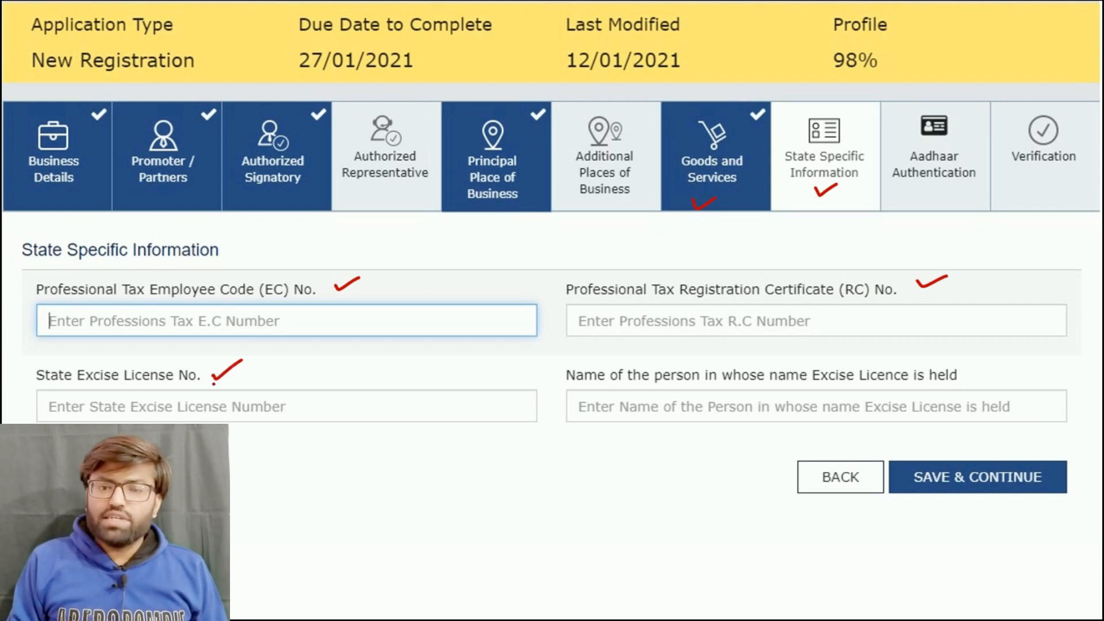
drag(558, 374, 530, 366)
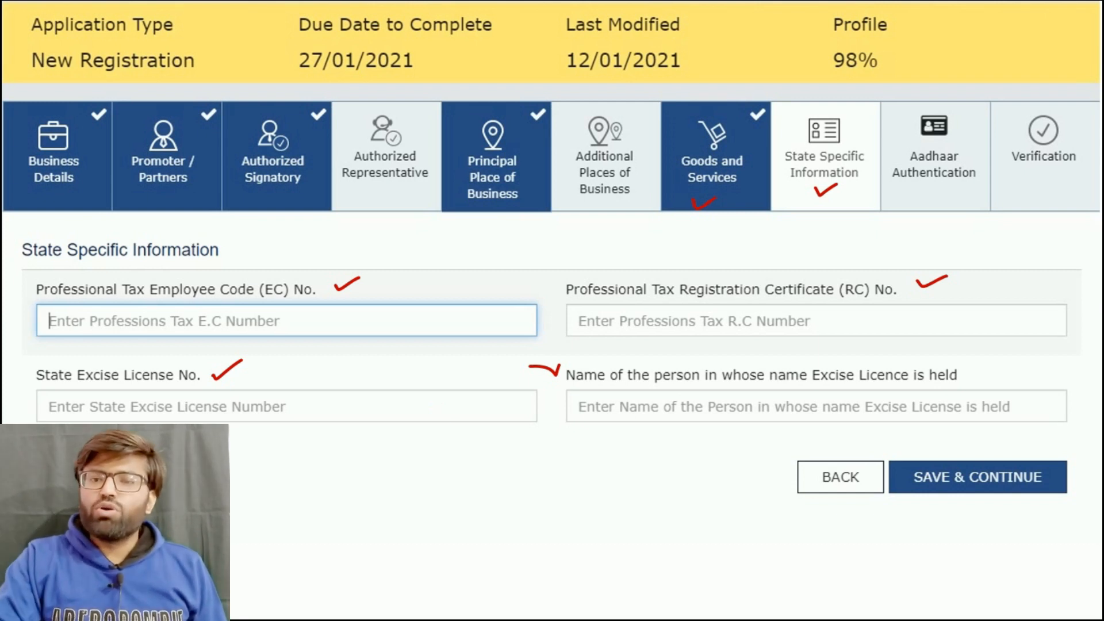
drag(989, 428, 987, 458)
drag(986, 458, 996, 444)
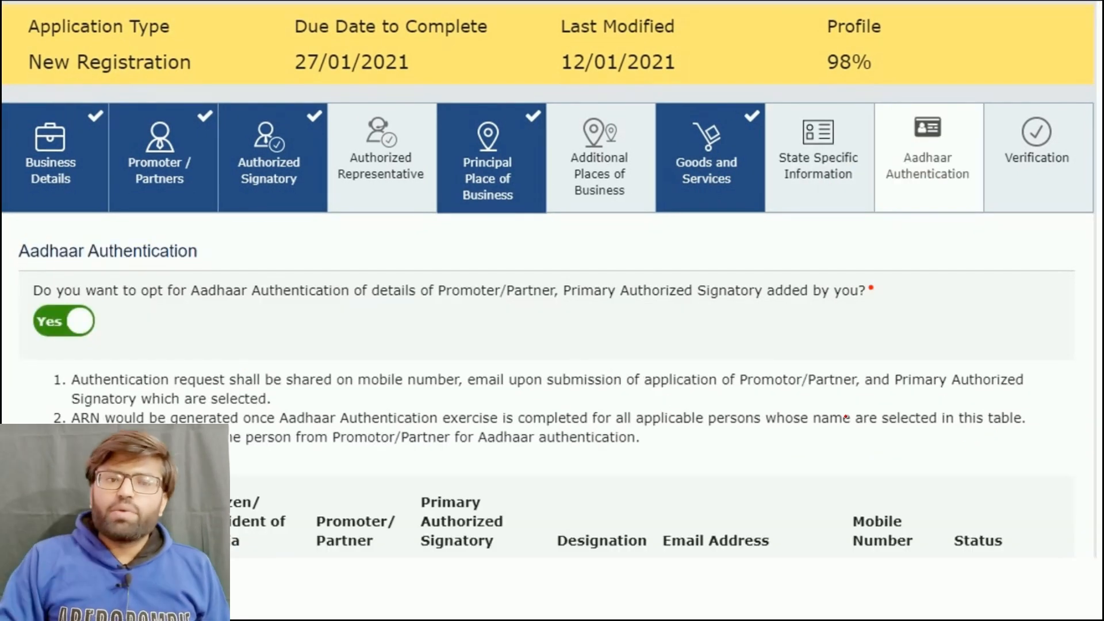
- Underline Aadhaar Authentication with a downward arrow, circle the Profile percentage, and tick the Yes toggle for opting in
drag(917, 191, 938, 189)
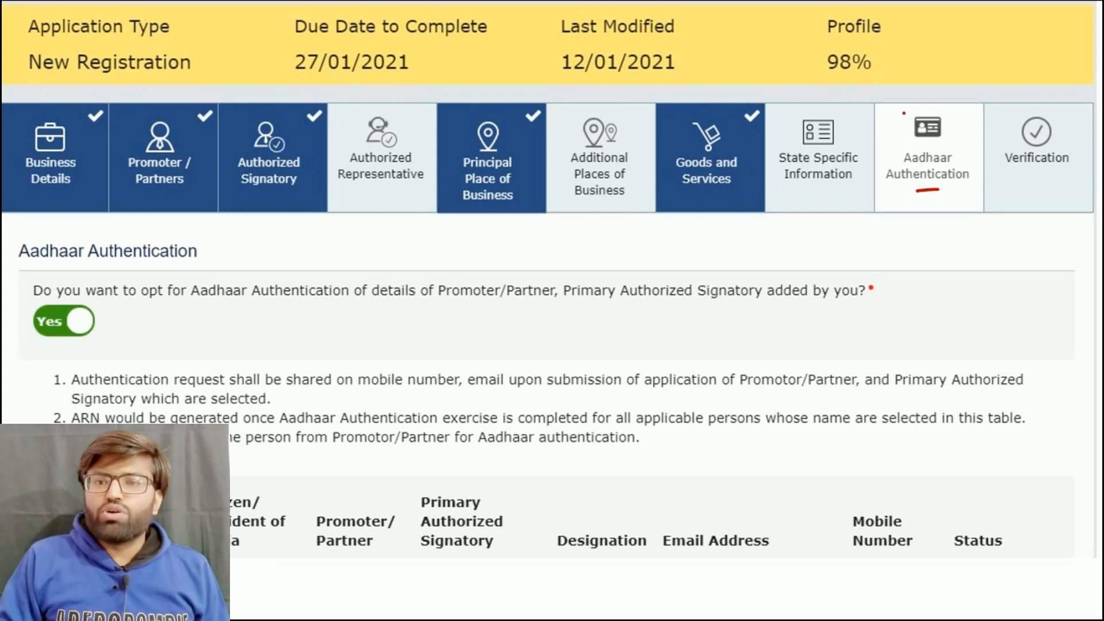
mouse_move(854, 58)
mouse_down()
mouse_move(831, 43)
mouse_move(880, 67)
mouse_up()
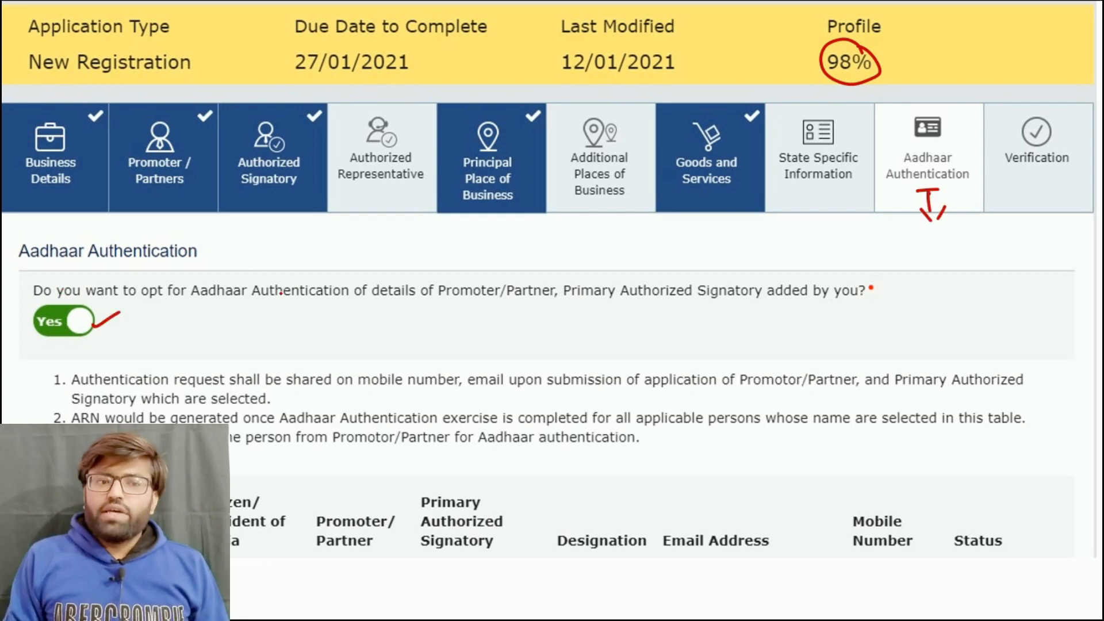
drag(92, 322, 134, 302)
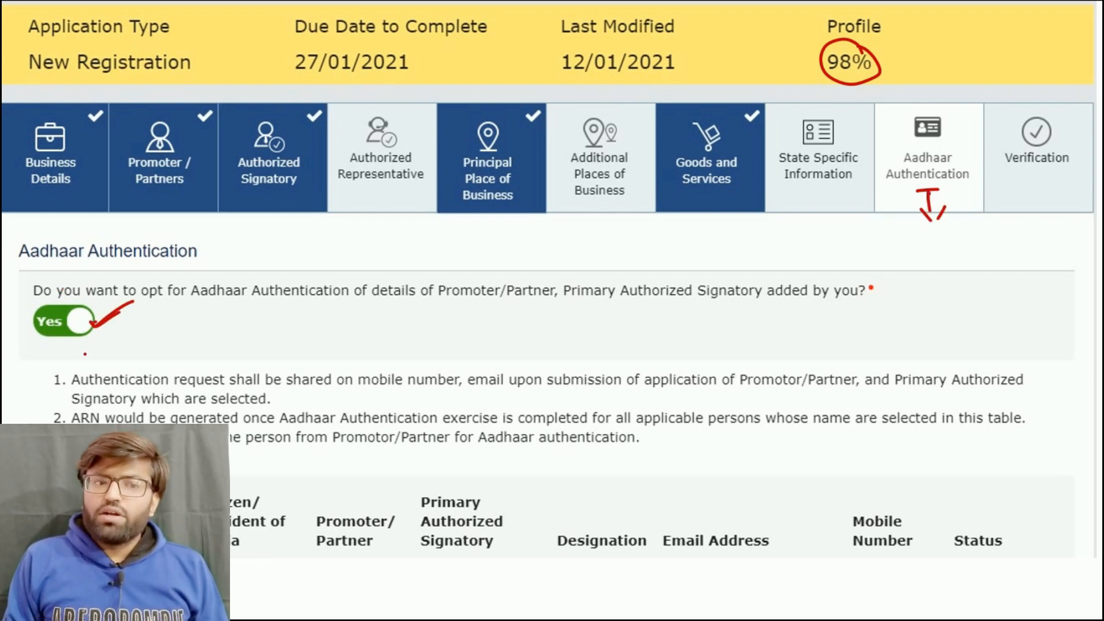
drag(909, 436, 906, 483)
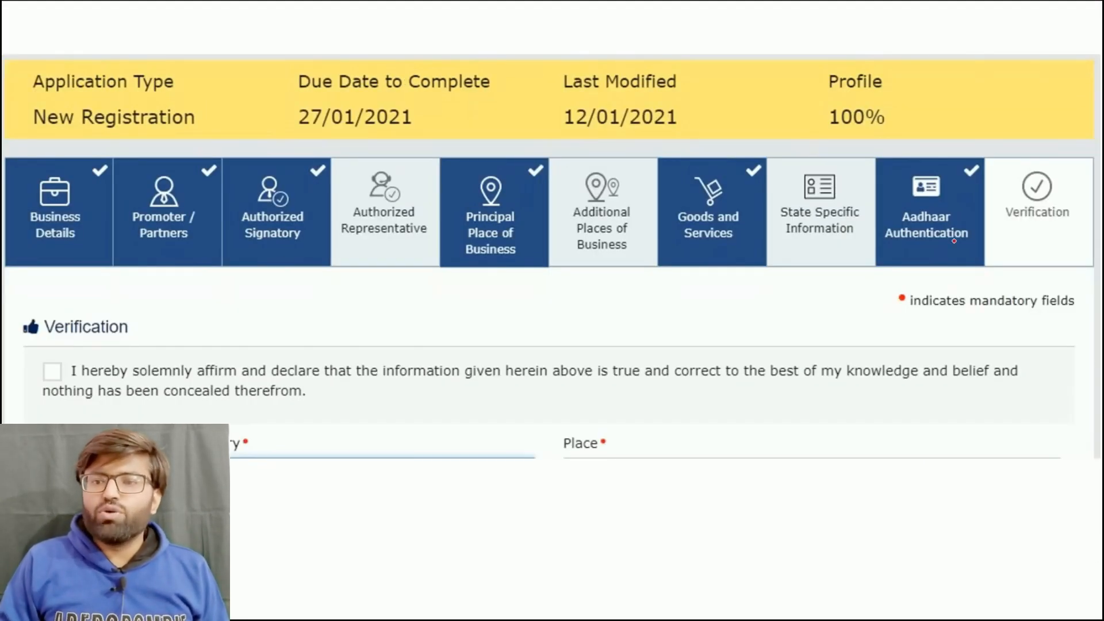
- Tick Aadhaar Authentication, circle the Verification section, and mark the declaration checkbox in red ink
drag(953, 216, 968, 213)
mouse_move(1059, 172)
mouse_down()
mouse_move(1038, 242)
mouse_move(1047, 162)
mouse_up()
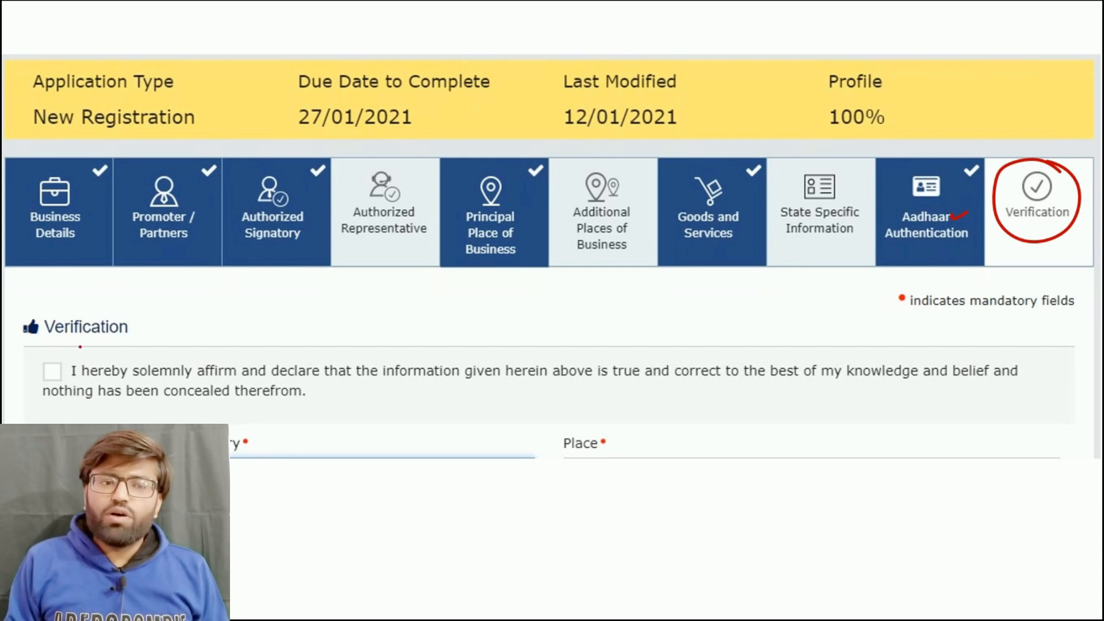
drag(40, 373, 63, 366)
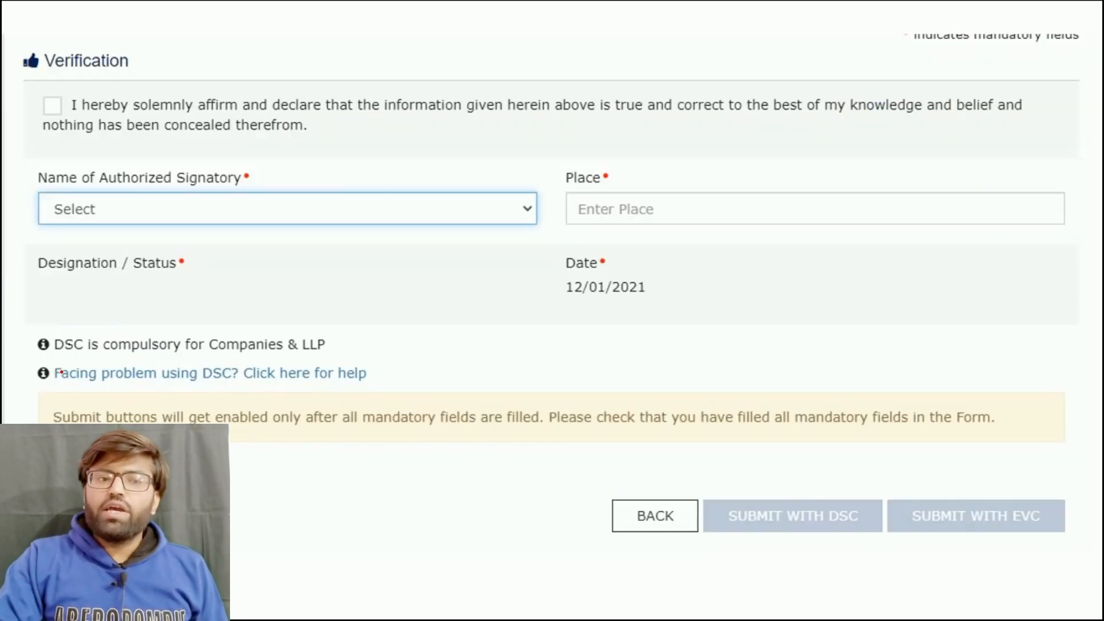
- Tick the Name of Authorized Signatory and Place fields, circle the signatory list arrow, and draw an arrow to Submit with EVC
drag(155, 209, 188, 199)
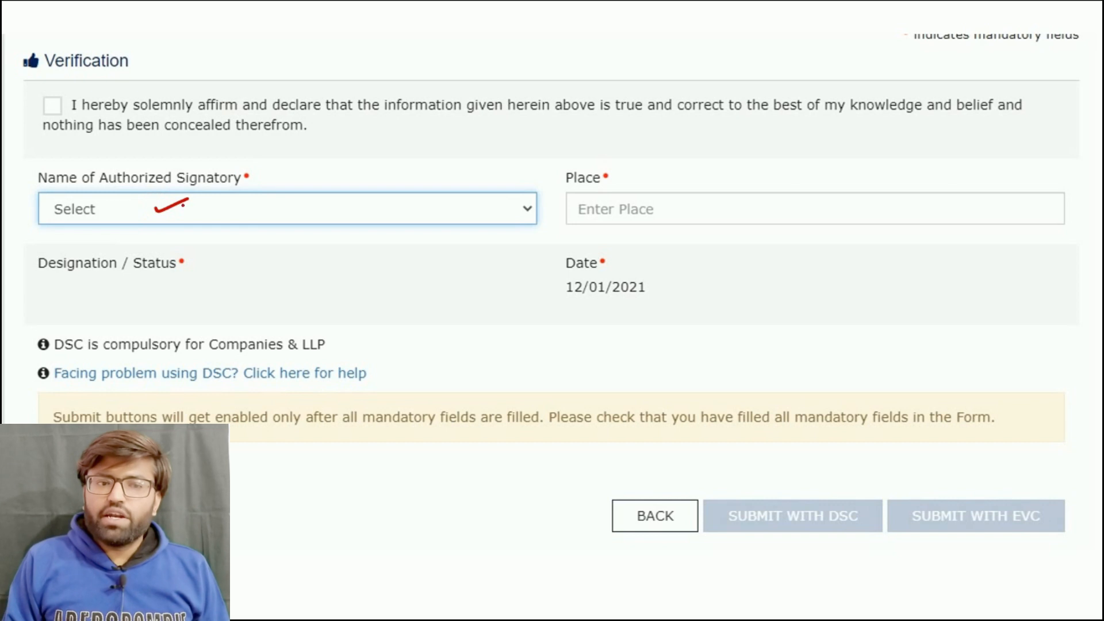
mouse_move(536, 196)
mouse_down()
mouse_move(543, 214)
mouse_move(535, 194)
mouse_up()
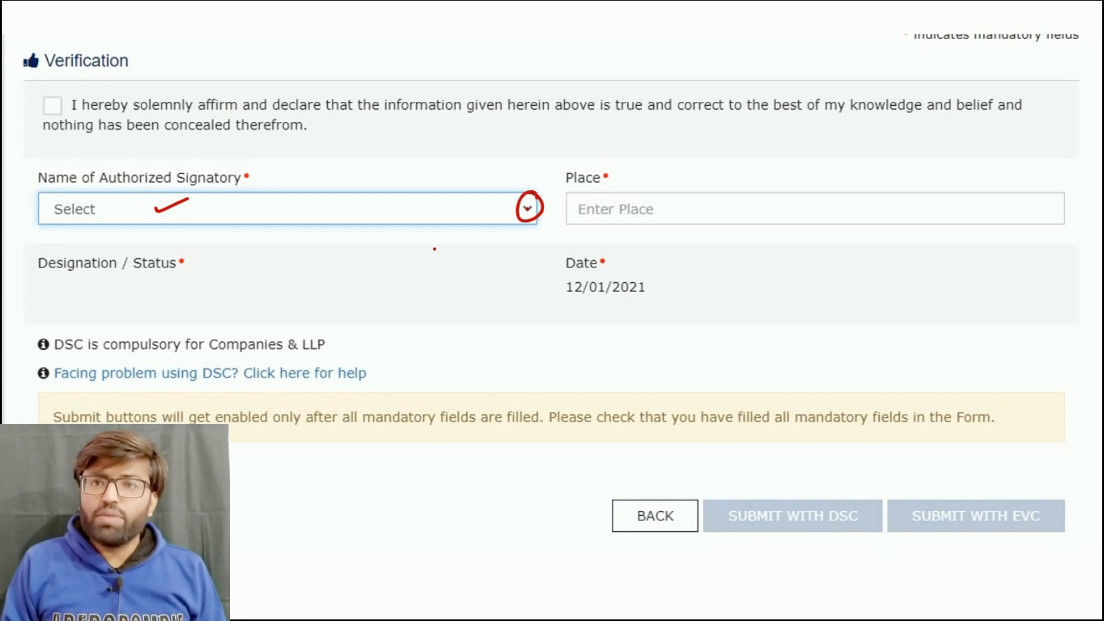
drag(728, 205, 771, 194)
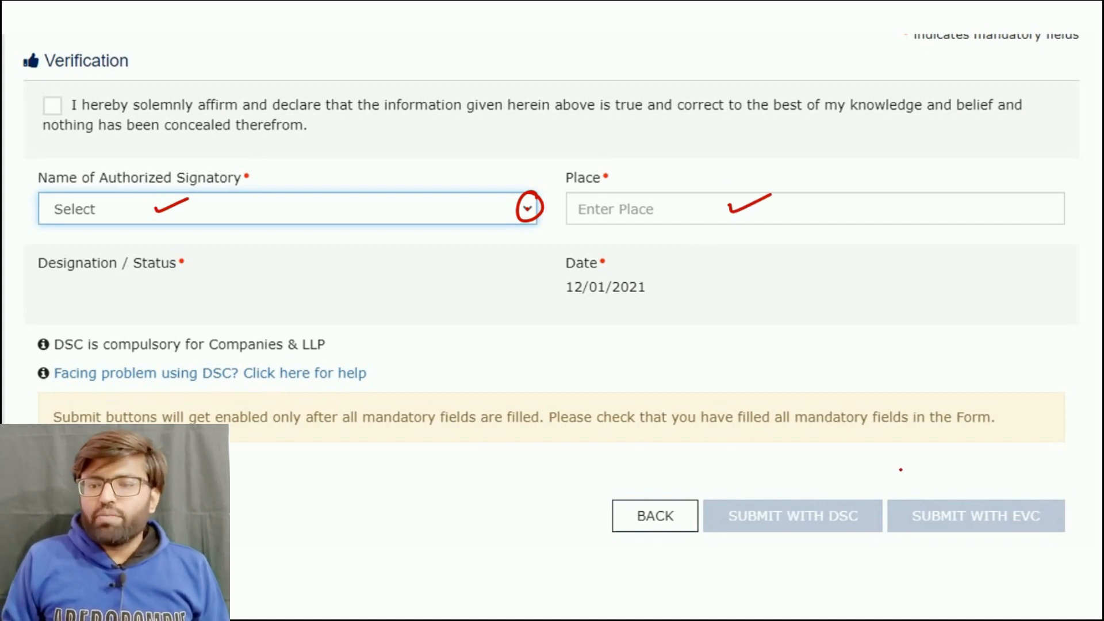
drag(947, 448, 950, 493)
drag(938, 474, 962, 472)
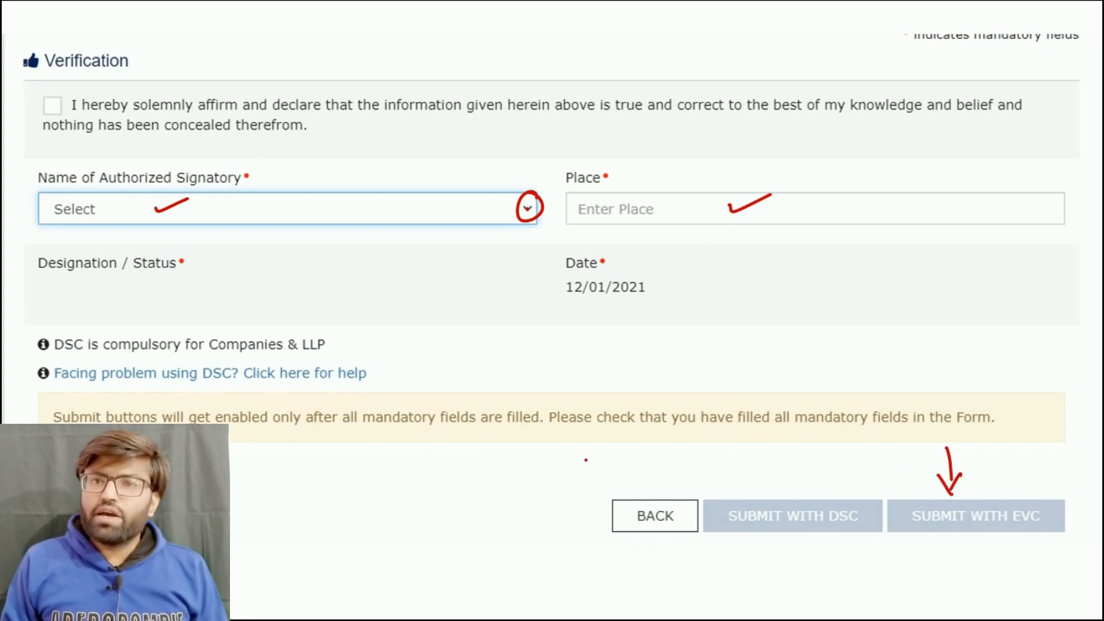
- Bring up the OTP Verification slide and tick its OTP entry field in red ink
click(946, 487)
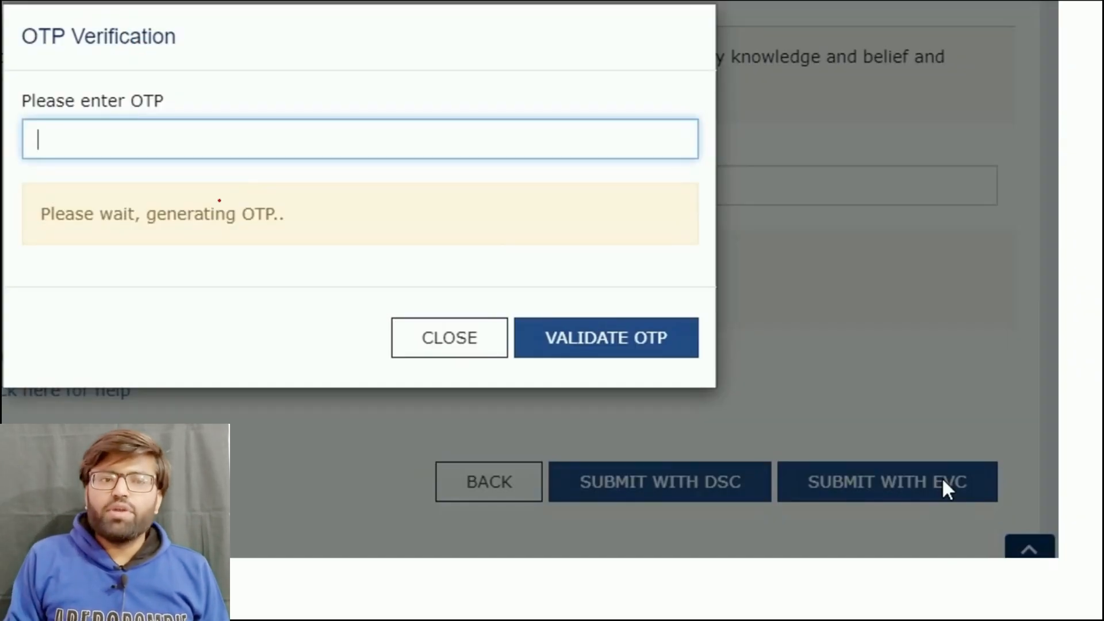
drag(145, 139, 163, 134)
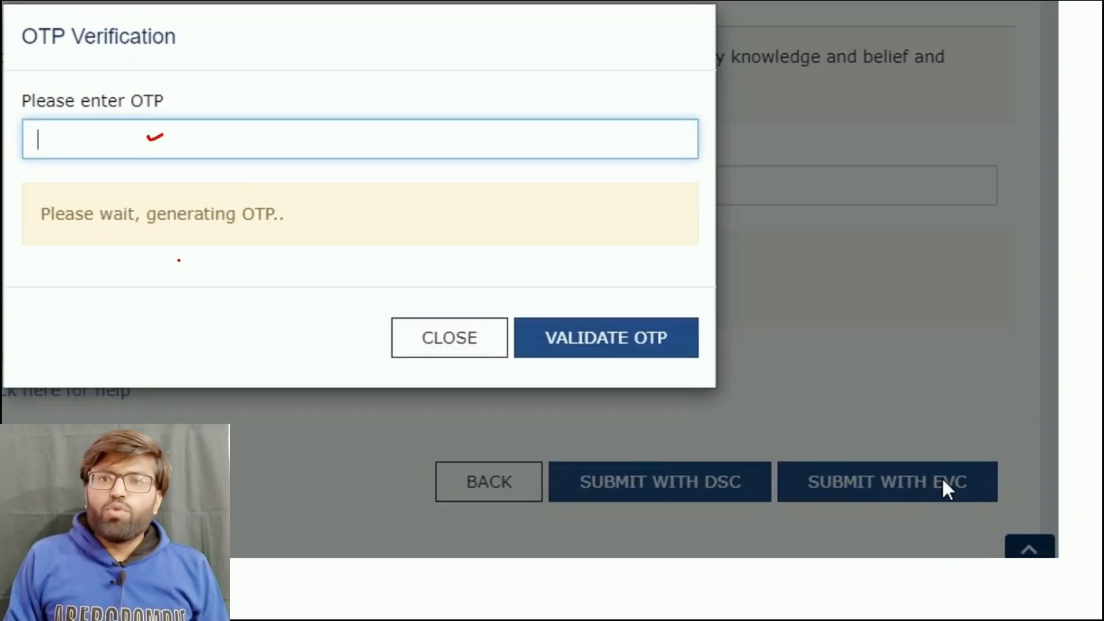